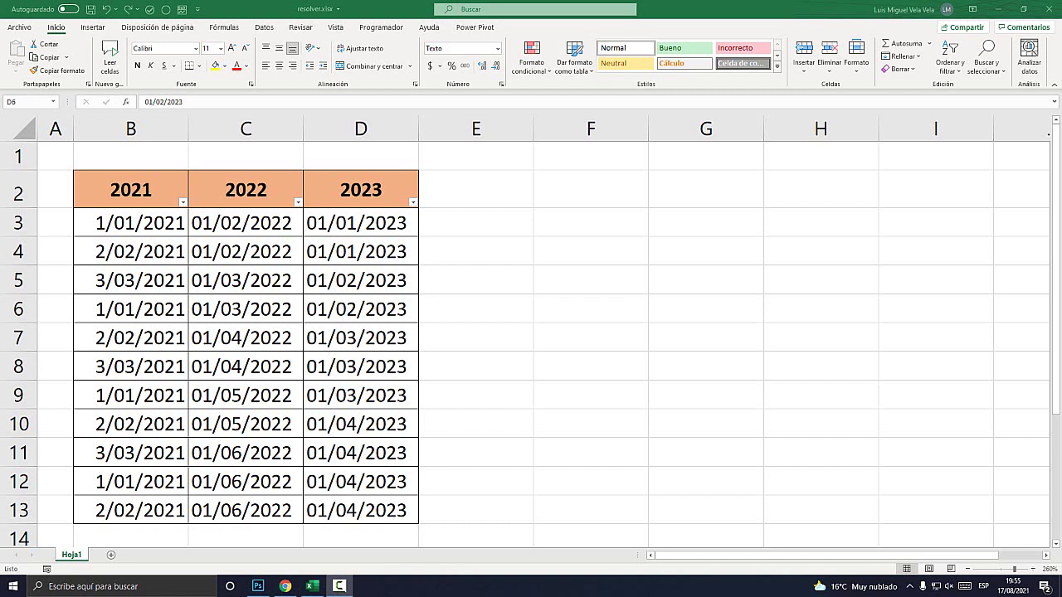
- Bring the Excel workbook forward and select the date table B2:D13
key(alt+Tab)
click(360, 366)
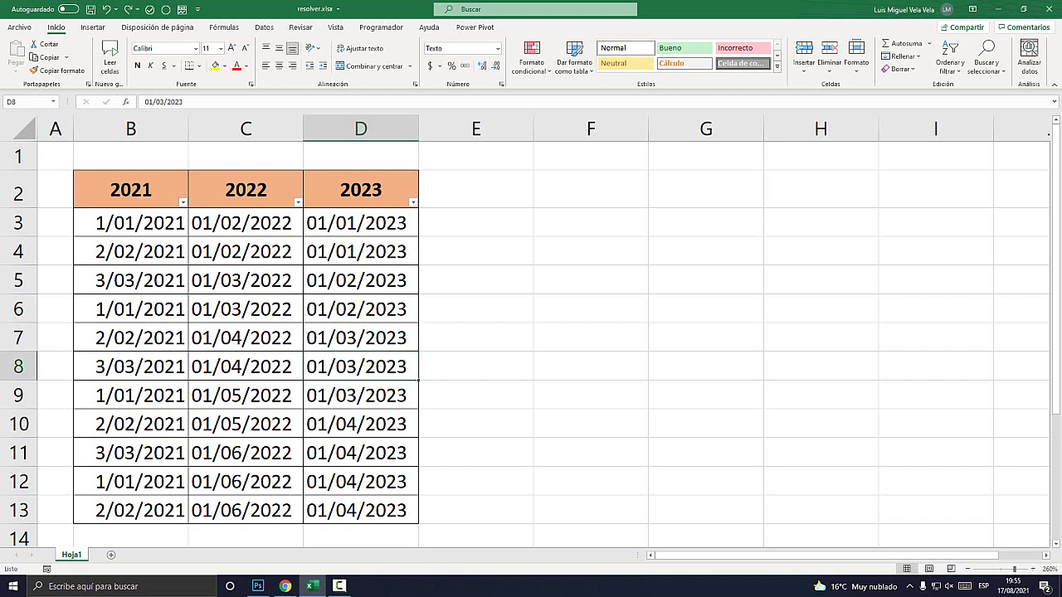
click(131, 129)
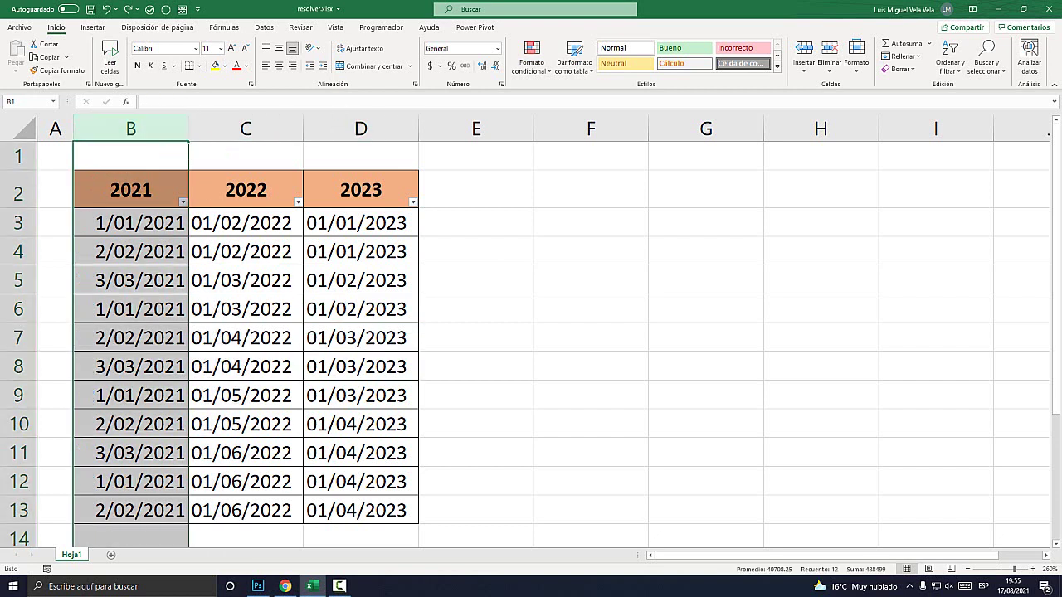
mouse_move(131, 189)
mouse_down()
mouse_move(406, 280)
mouse_move(407, 510)
mouse_up()
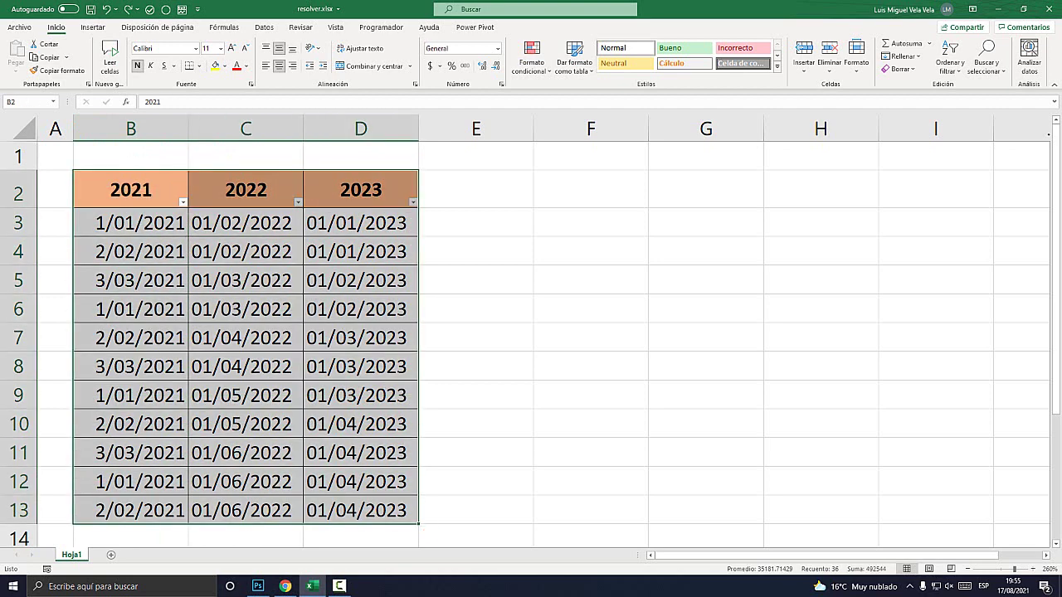
click(245, 366)
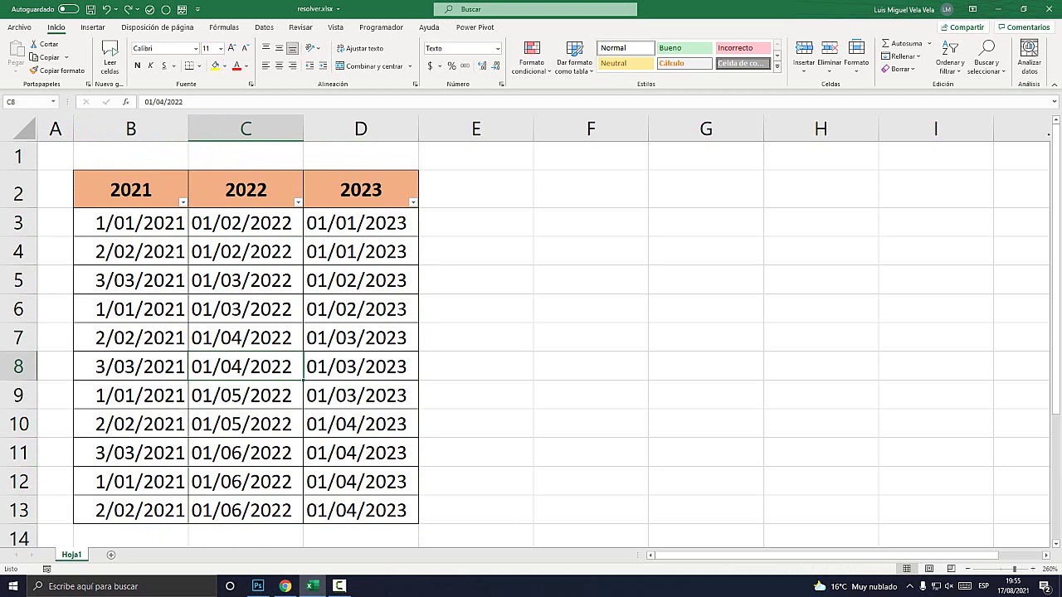
mouse_move(131, 190)
mouse_down()
mouse_move(245, 190)
mouse_move(361, 365)
mouse_move(406, 510)
mouse_up()
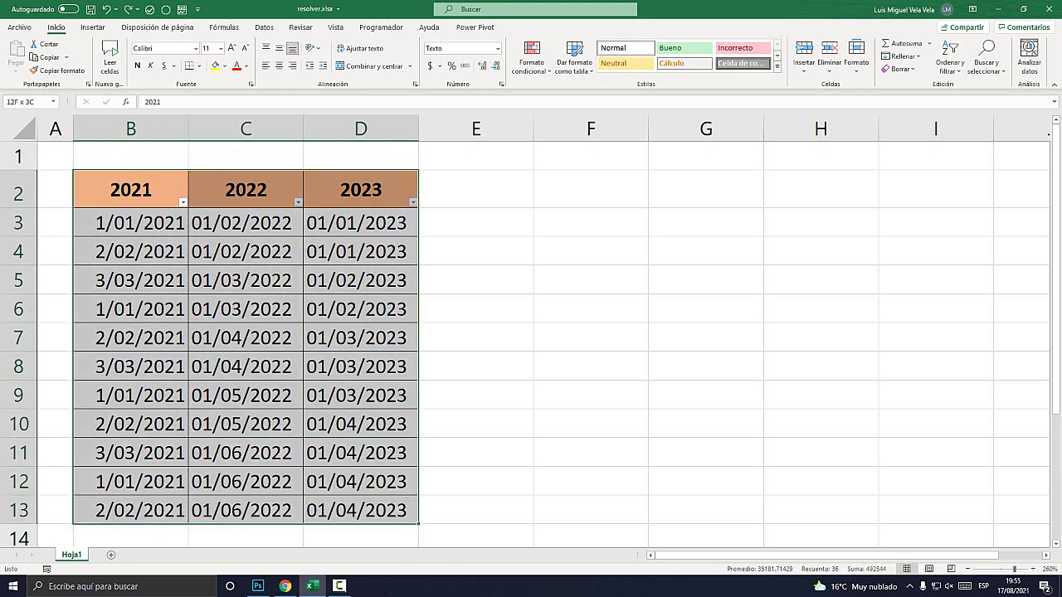
click(361, 395)
mouse_move(131, 190)
mouse_down()
mouse_move(407, 452)
mouse_move(406, 510)
mouse_up()
click(245, 366)
mouse_move(131, 190)
mouse_down()
mouse_move(361, 424)
mouse_move(407, 510)
mouse_up()
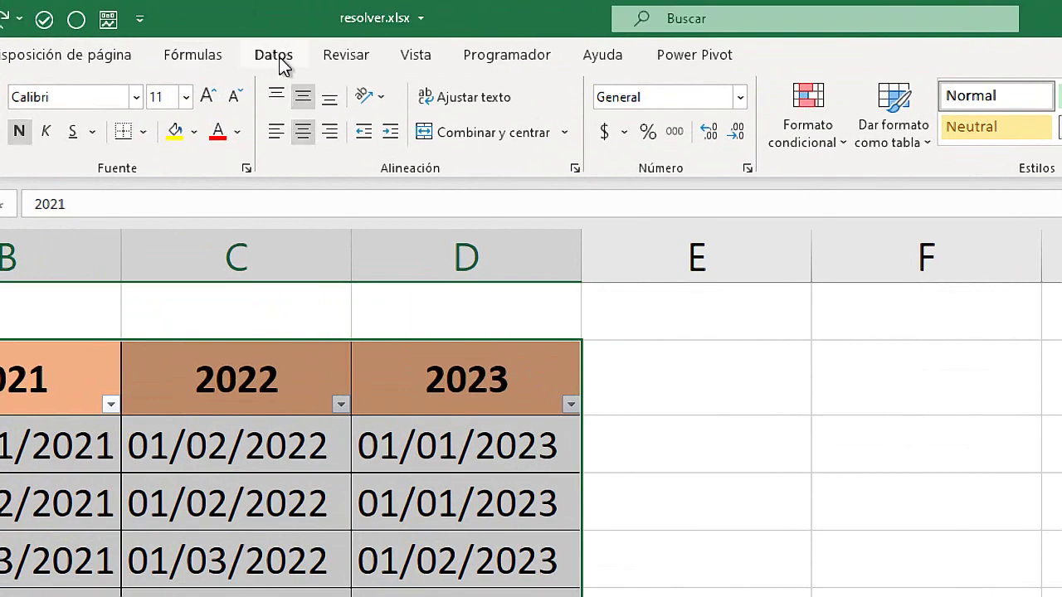
- On the Datos tab, turn Filtro off and back on so the 2021–2023 headers get dropdowns
click(266, 30)
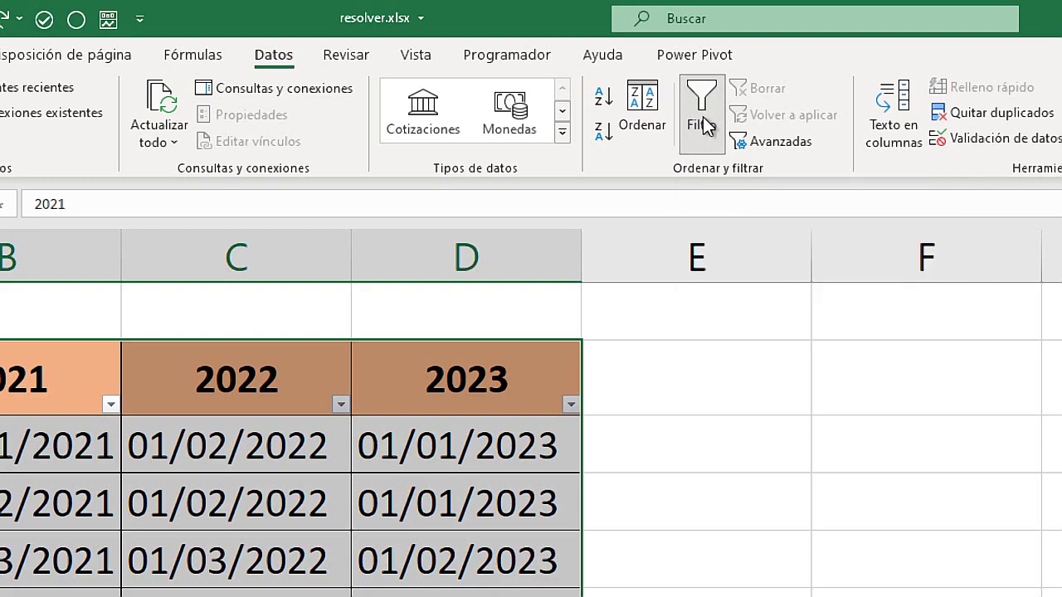
click(703, 124)
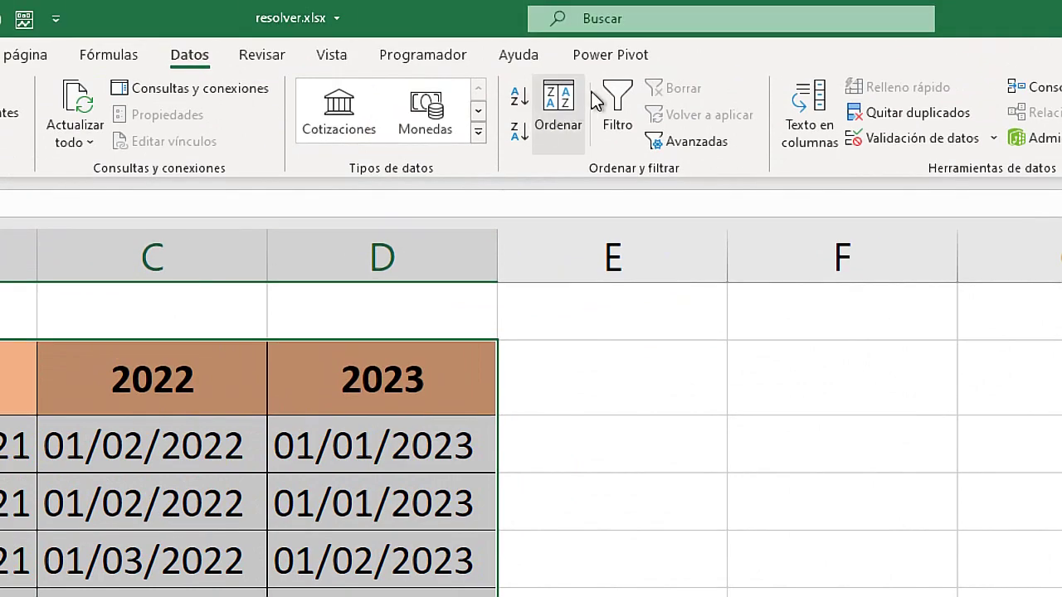
click(618, 50)
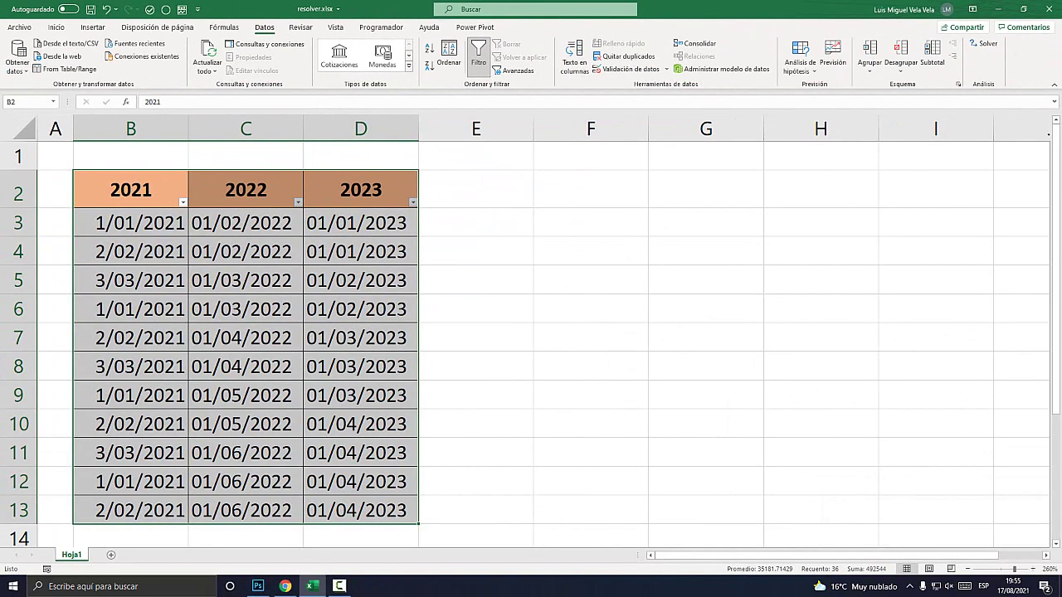
click(298, 261)
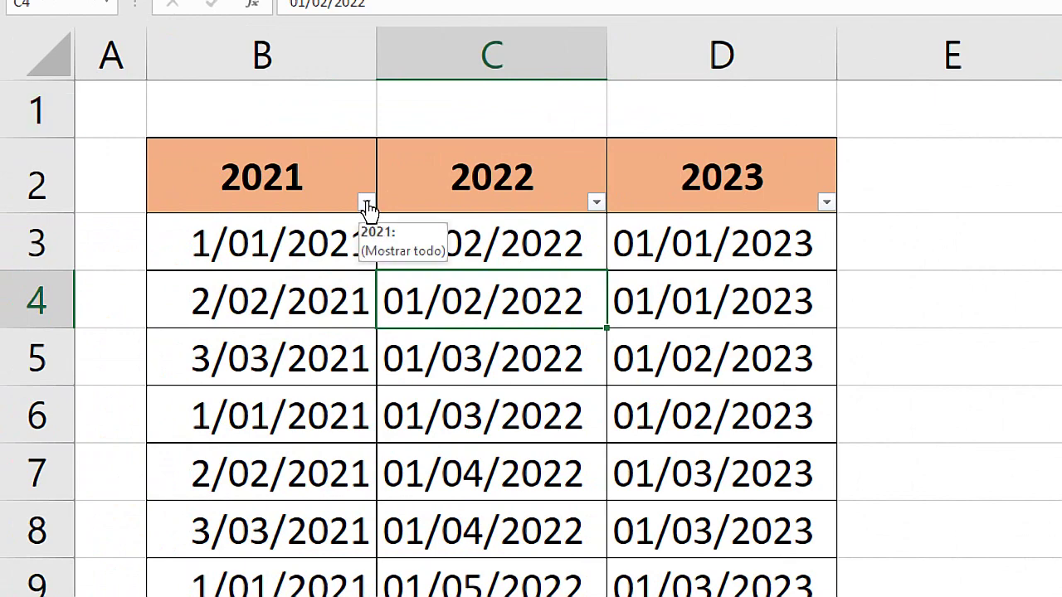
click(366, 203)
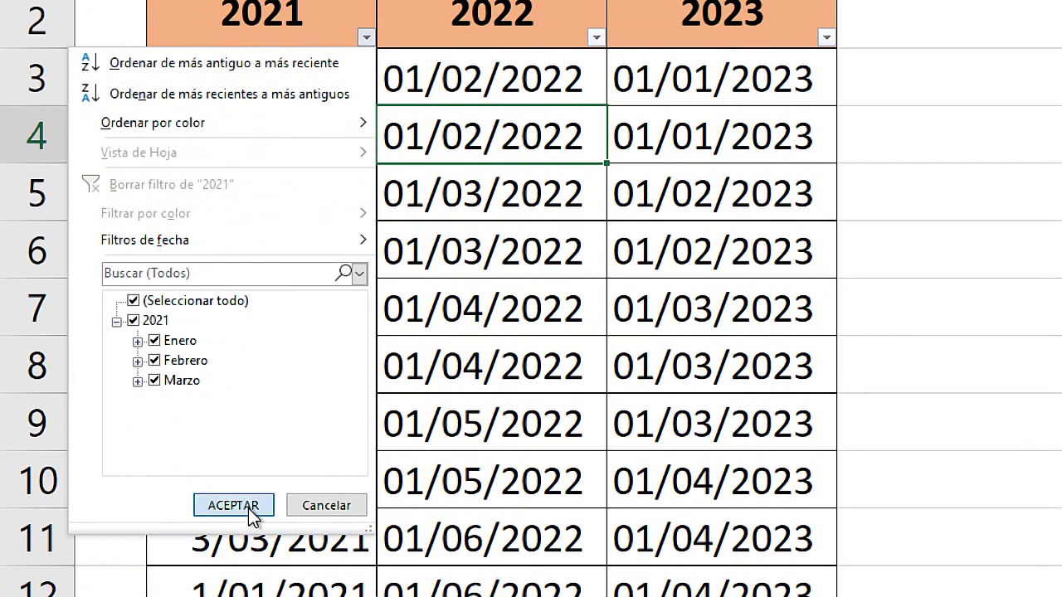
click(248, 509)
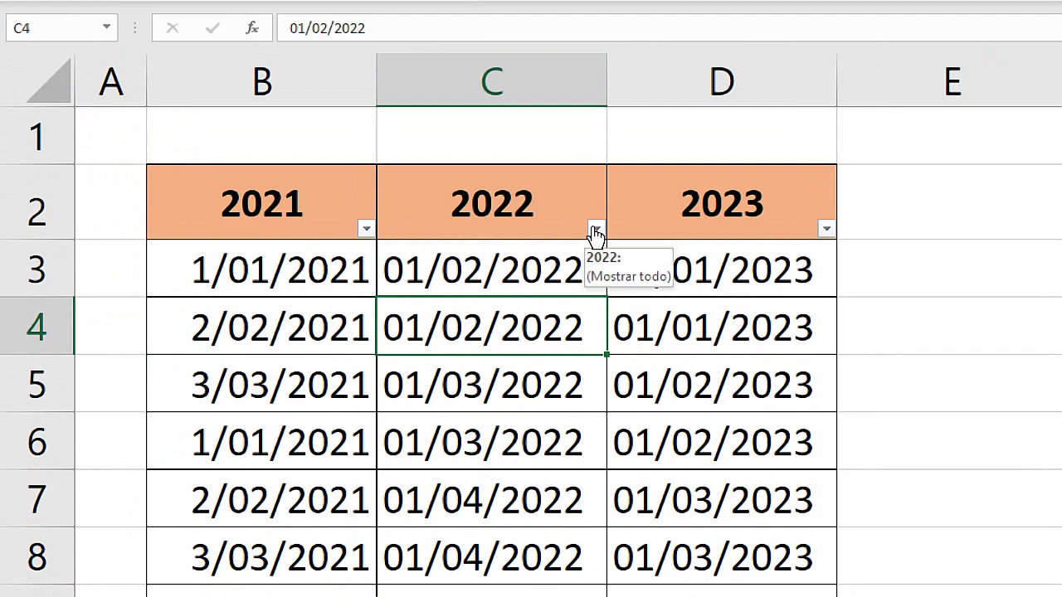
click(596, 230)
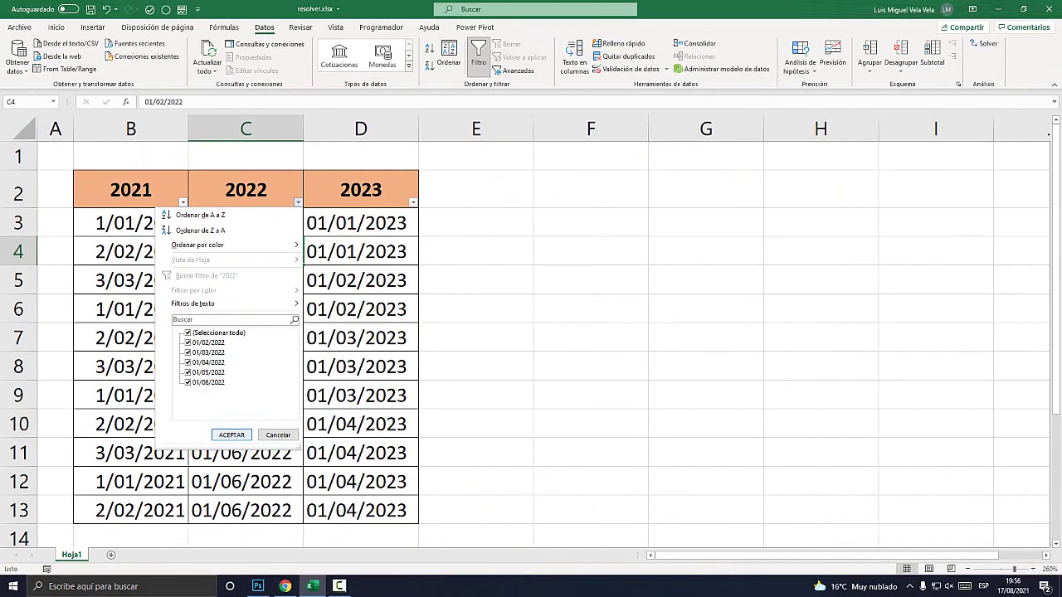
click(231, 435)
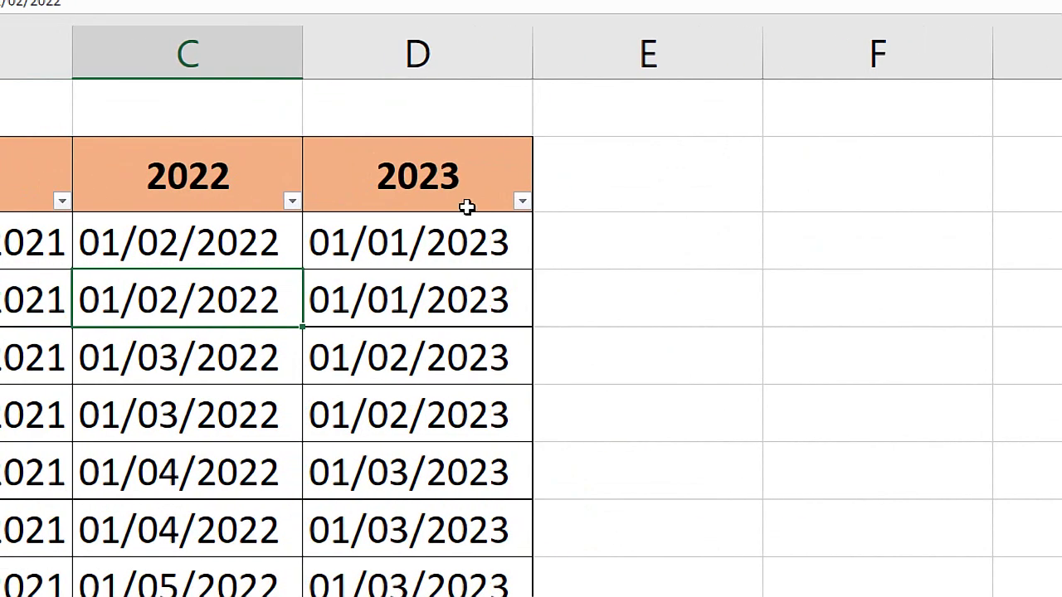
click(421, 201)
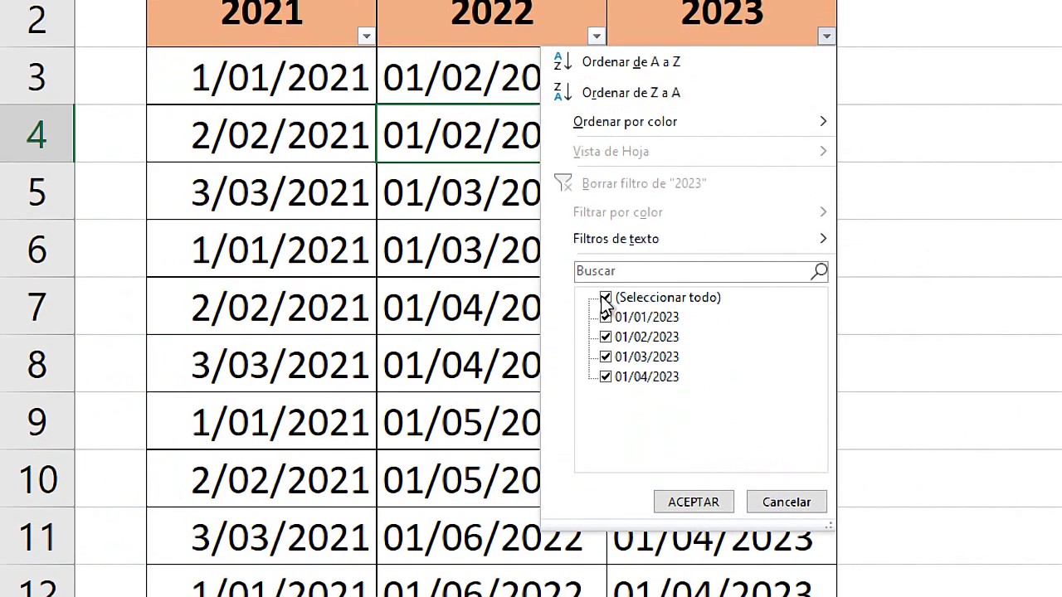
click(693, 502)
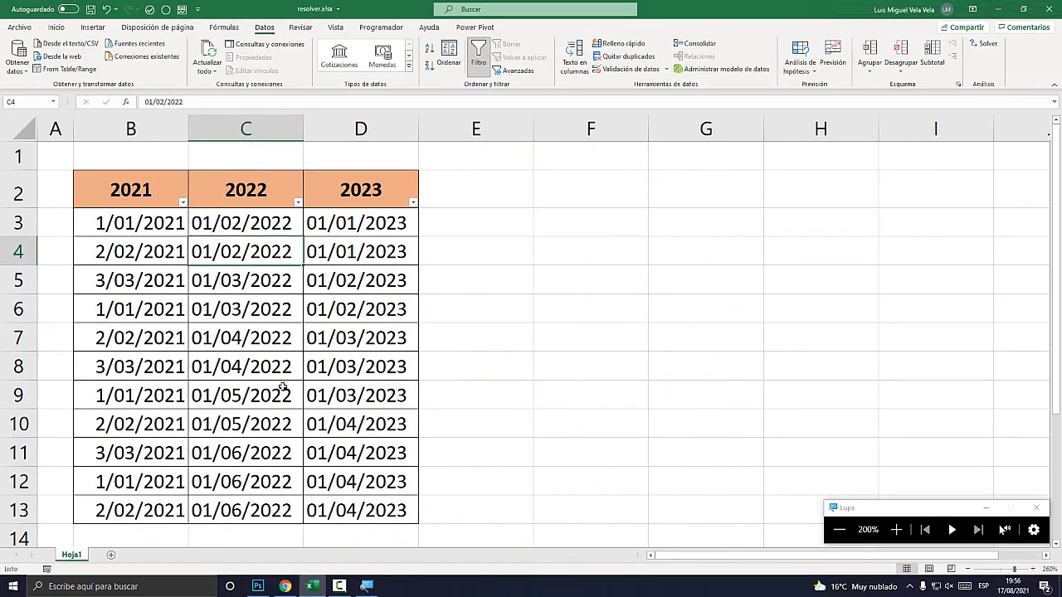
- Select C3:C13 and apply the Fecha number format from the Inicio tab
click(246, 366)
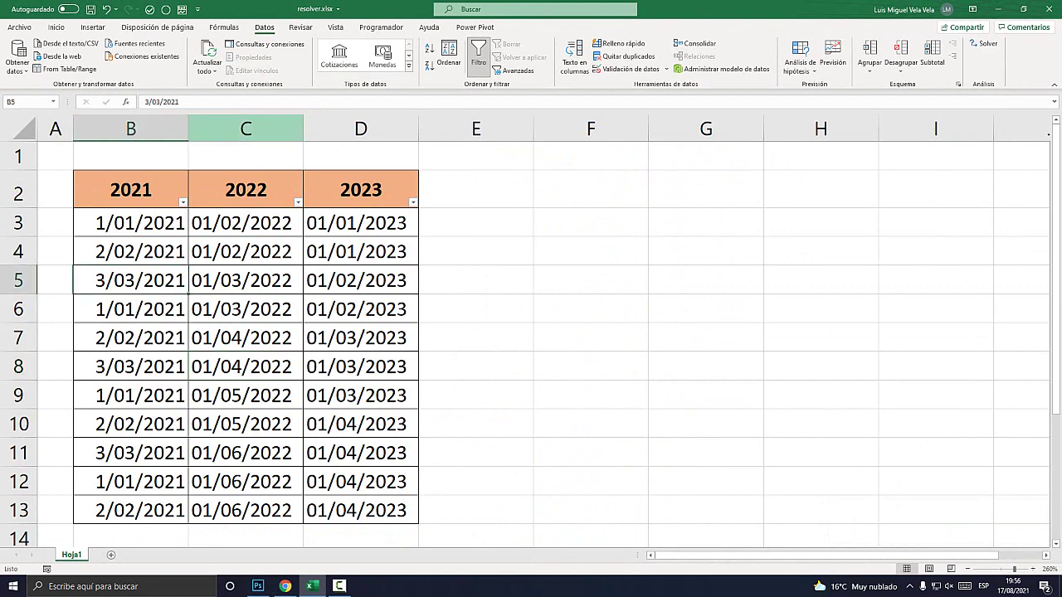
click(246, 129)
drag(246, 223, 302, 516)
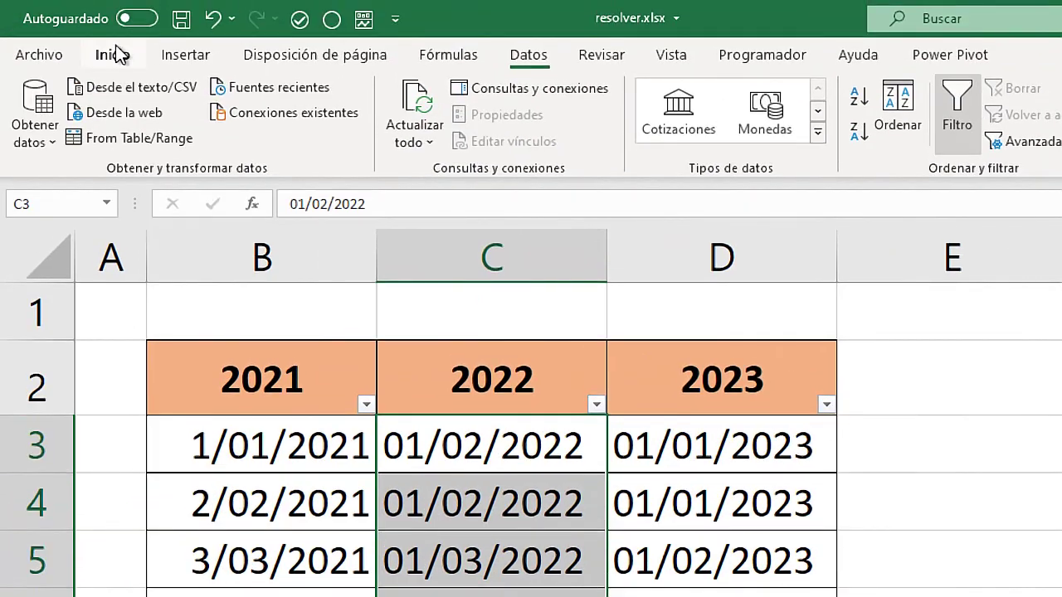
click(59, 26)
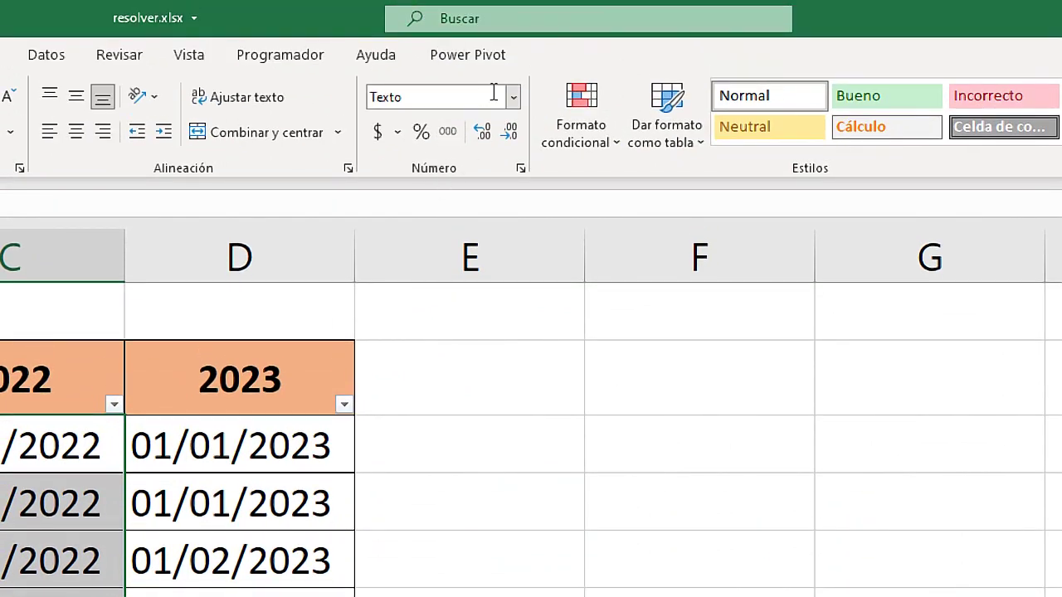
click(513, 98)
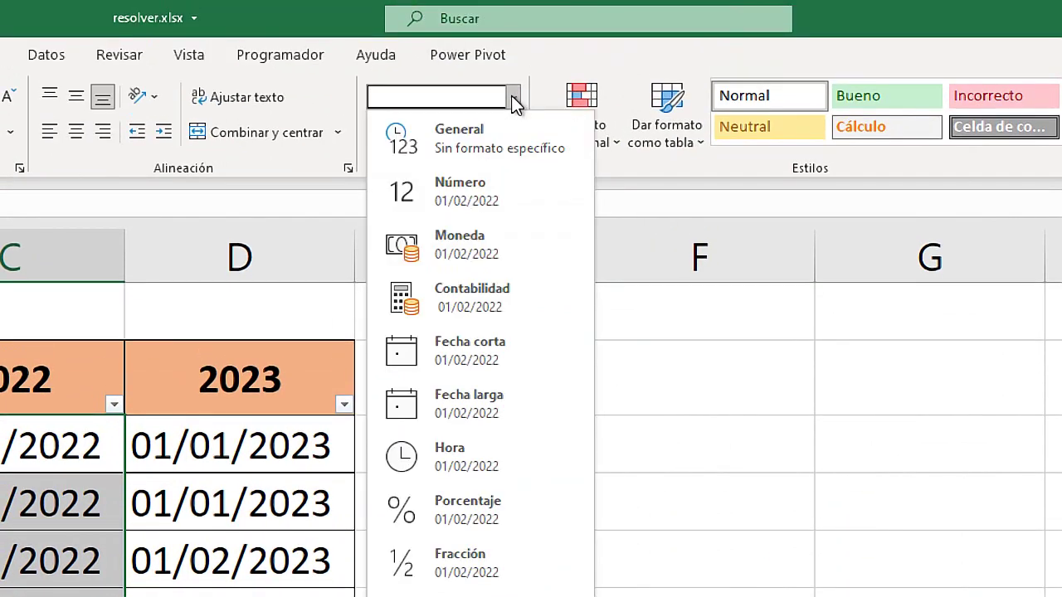
click(493, 351)
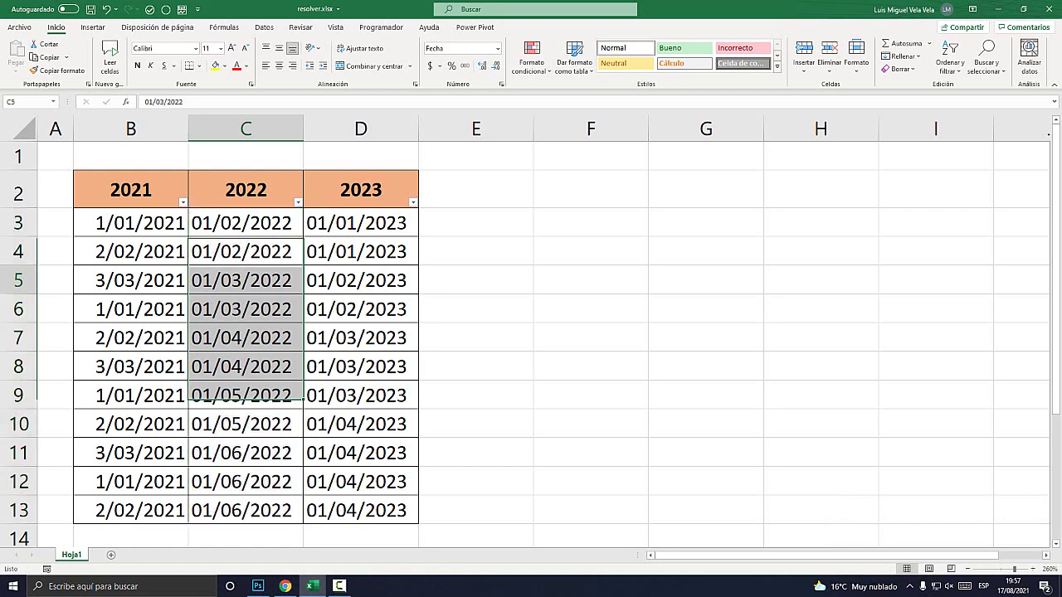
- Check the 2022 filter list, which still shows flat text dates, and close it unchanged
click(246, 279)
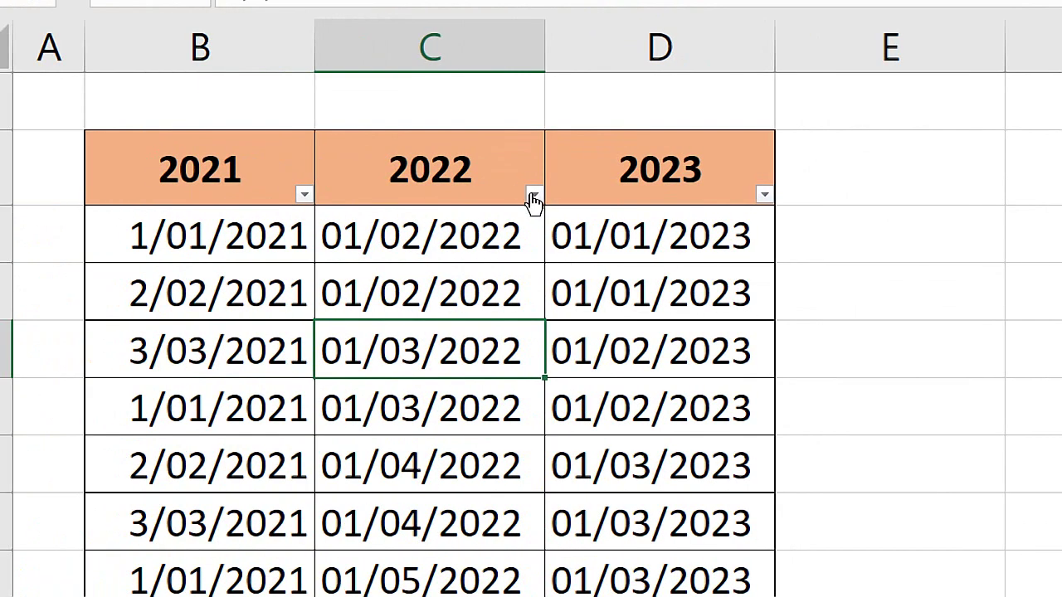
click(534, 194)
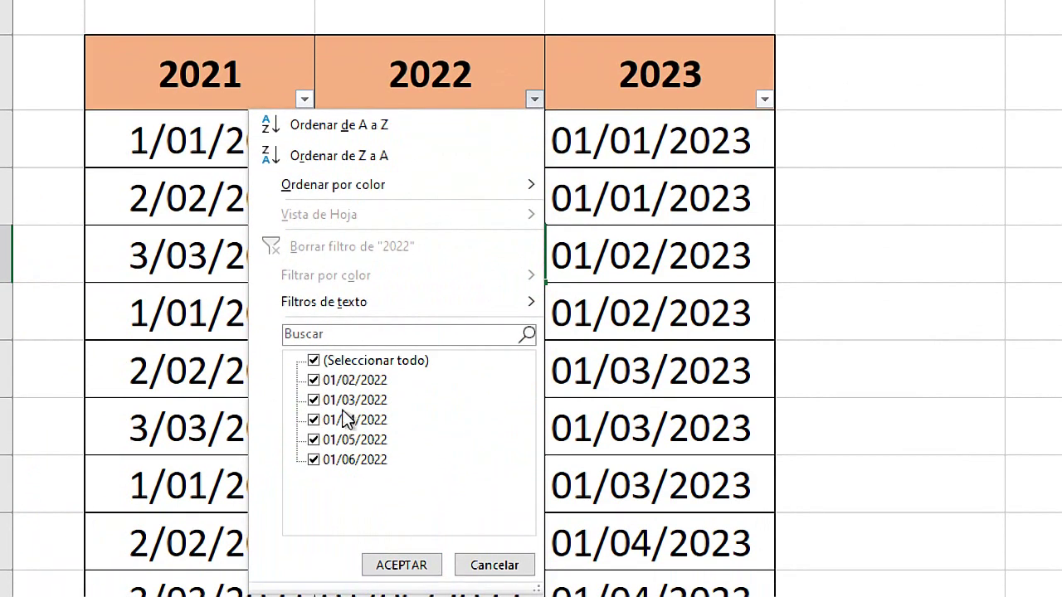
click(409, 567)
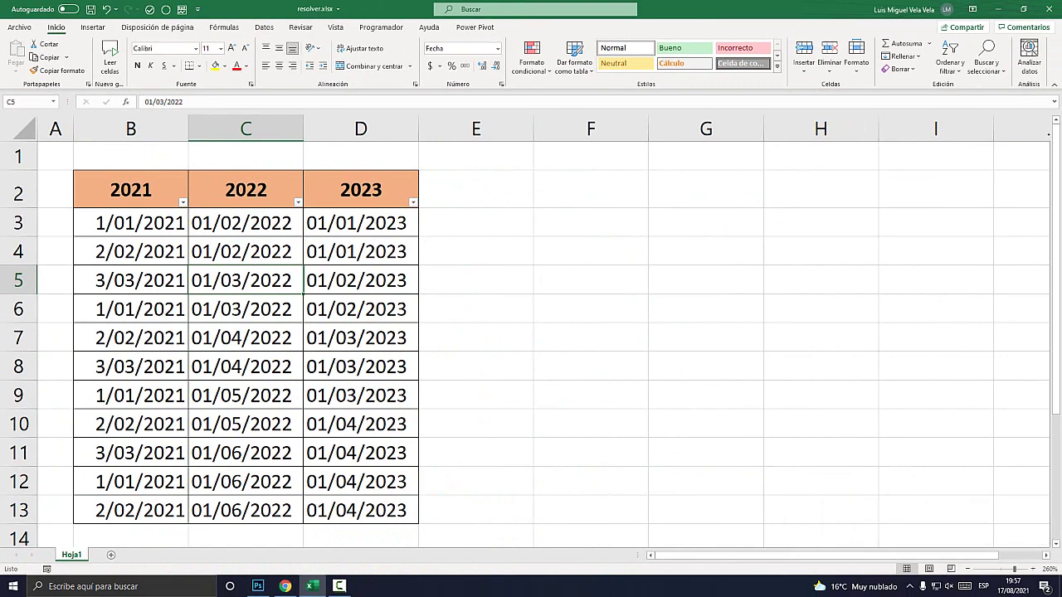
- Revert the keyboard image to Abrir in Historia, then brush red circles around F2 and Enter
key(Up)
key(Up)
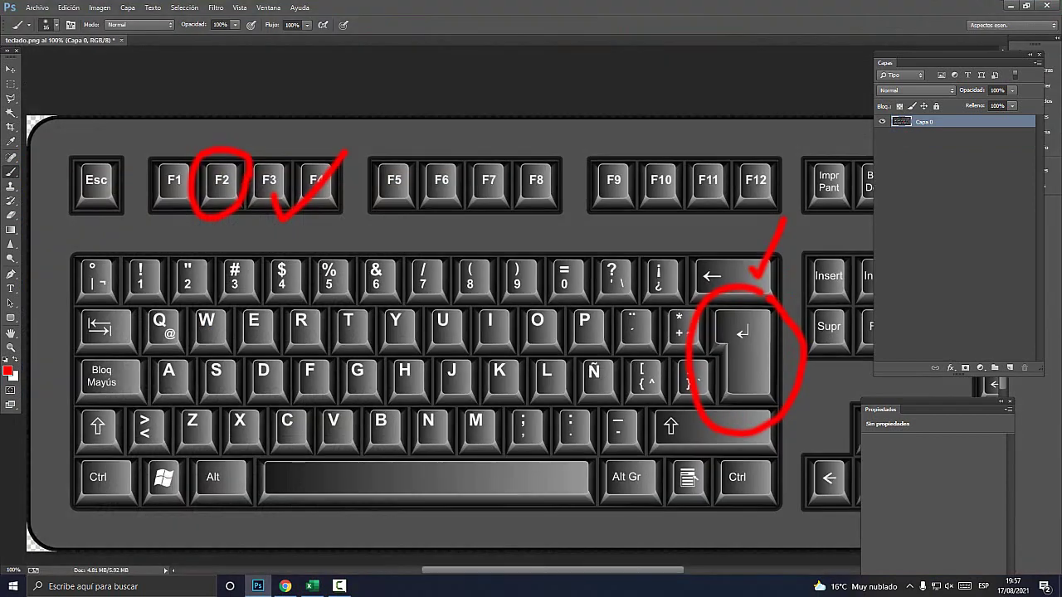
click(268, 8)
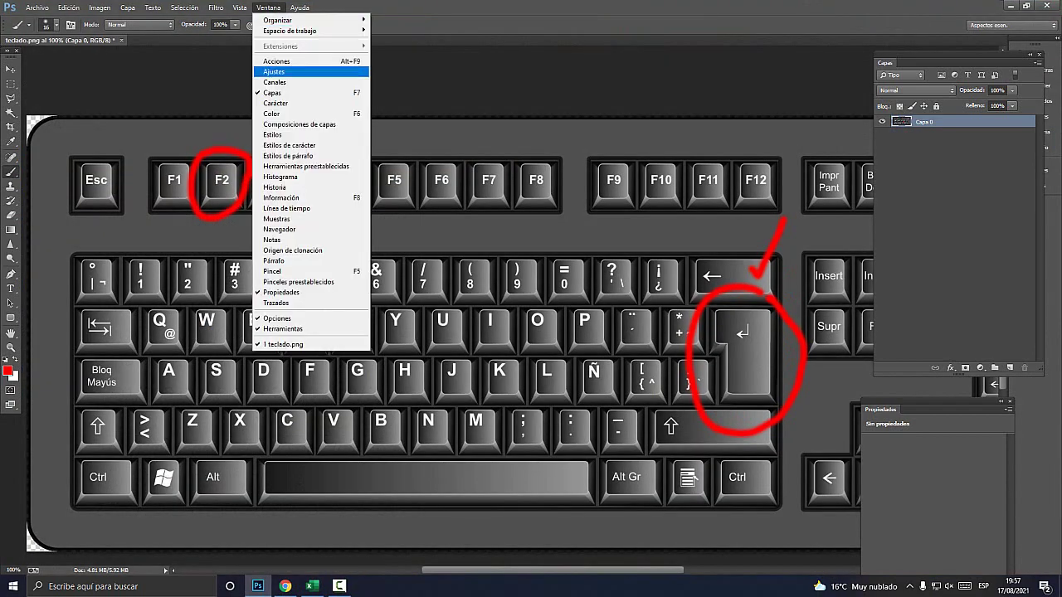
click(275, 187)
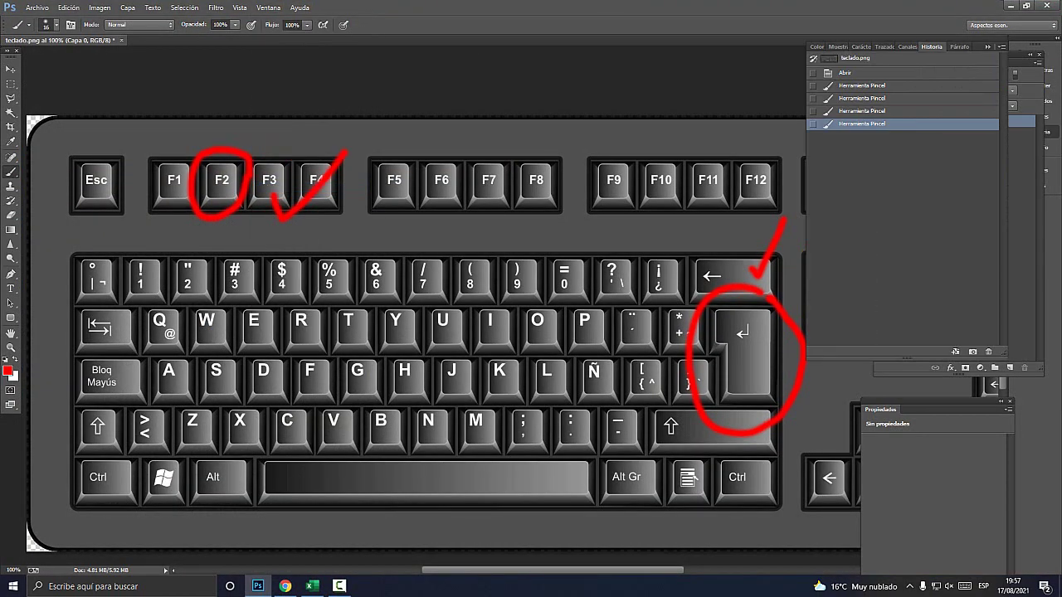
click(844, 73)
click(987, 46)
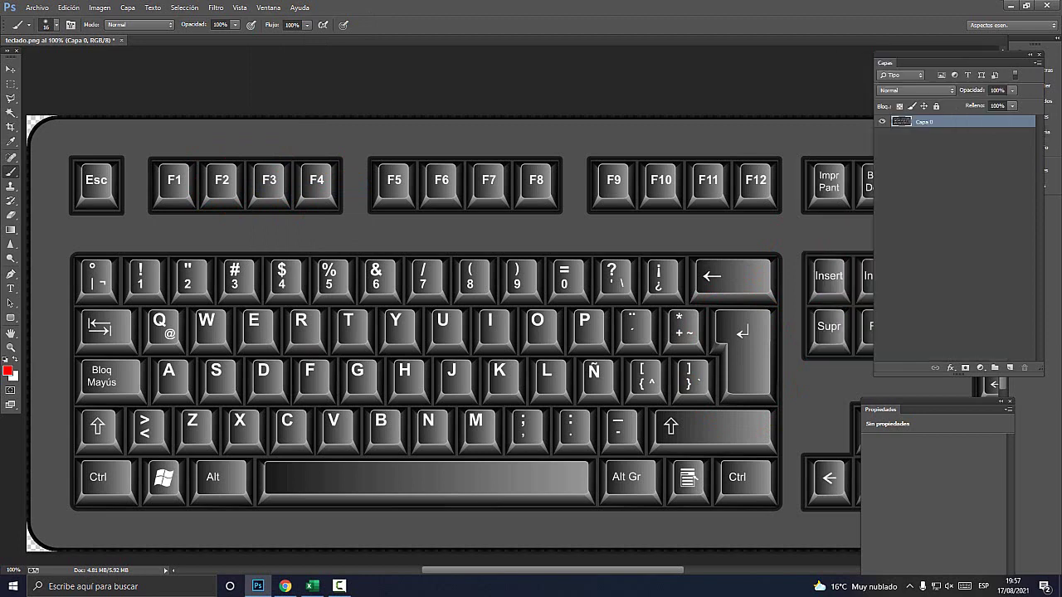
drag(245, 152, 250, 158)
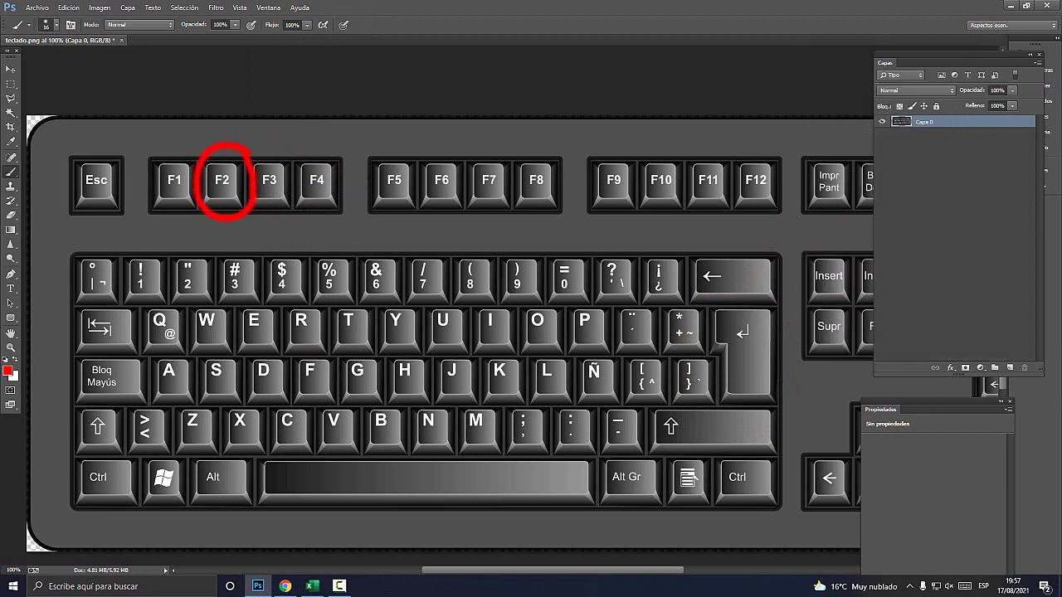
mouse_move(782, 303)
mouse_down()
mouse_move(772, 290)
mouse_move(695, 347)
mouse_move(729, 404)
mouse_move(784, 365)
mouse_up()
- Back in Excel, re-enter cells C3 through C7 with F2 and Enter as real dates
click(1007, 5)
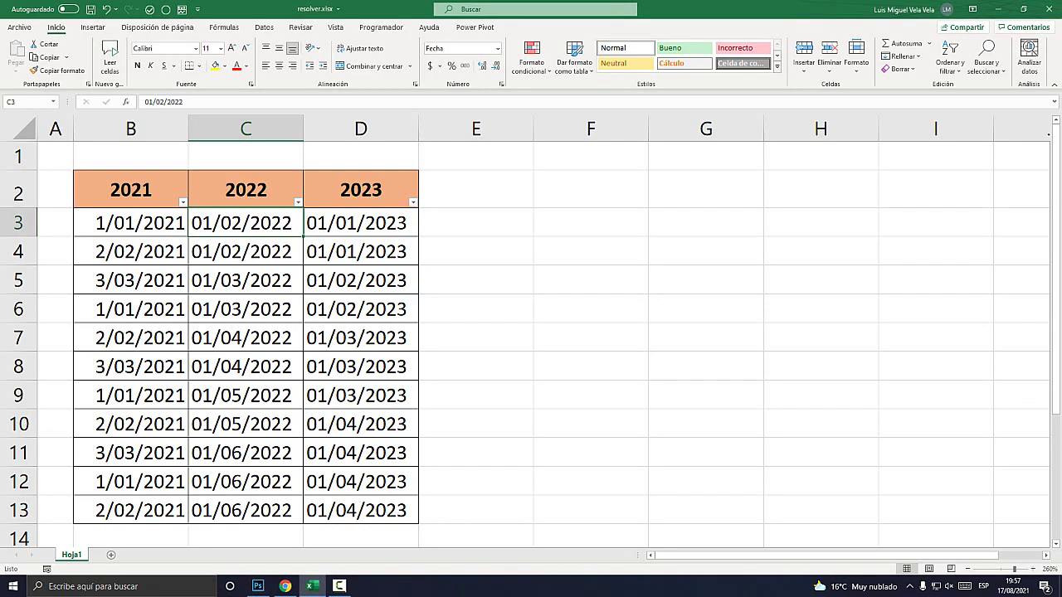
key(F2)
key(Return)
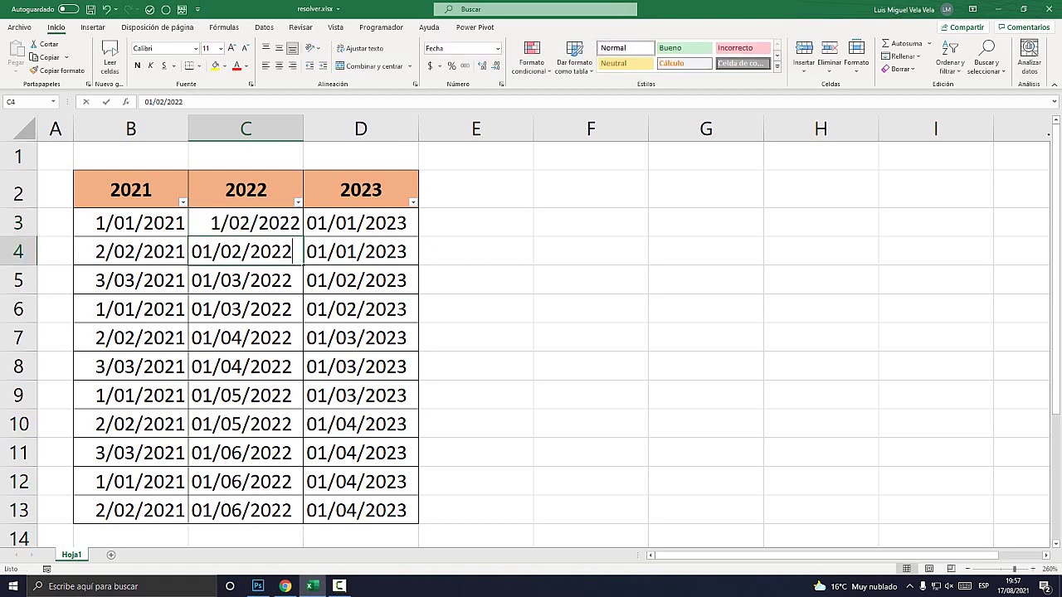
key(F2)
key(Return)
key(F2)
key(Return)
key(F2)
key(Return)
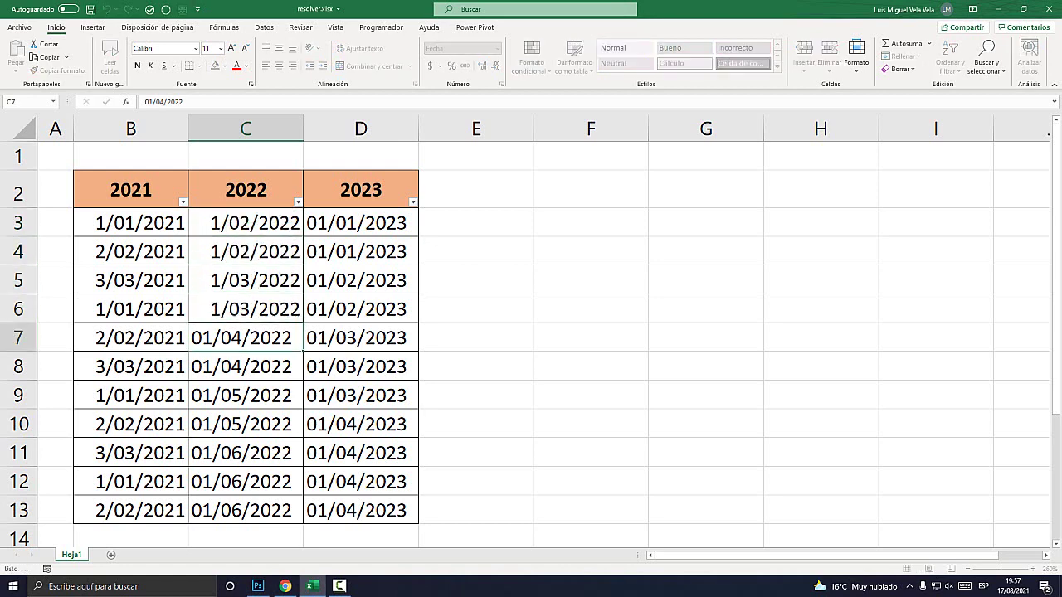
key(F2)
key(Return)
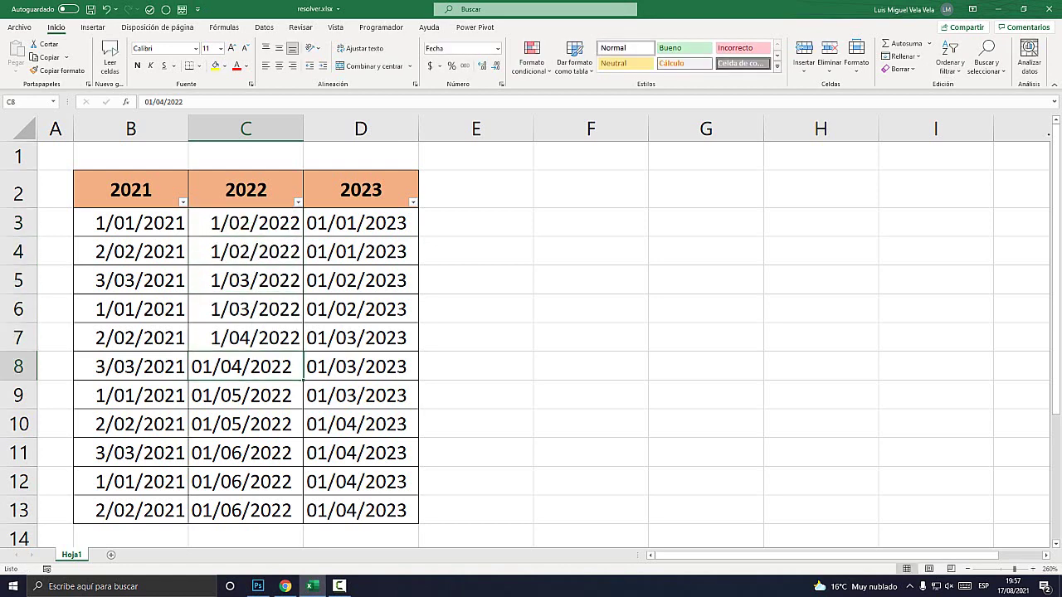
- Re-enter cells C8 through C11 the same way to finish the 2022 column
key(F2)
key(Return)
key(F2)
key(Return)
key(F2)
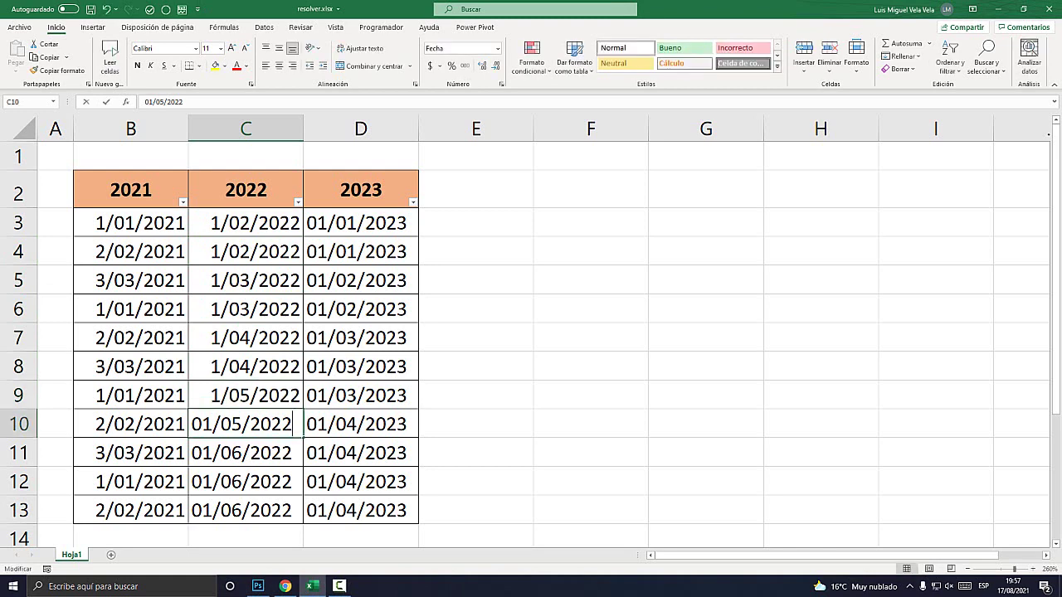
key(Return)
key(F2)
key(Return)
key(F2)
scroll(531, 332, down, 1)
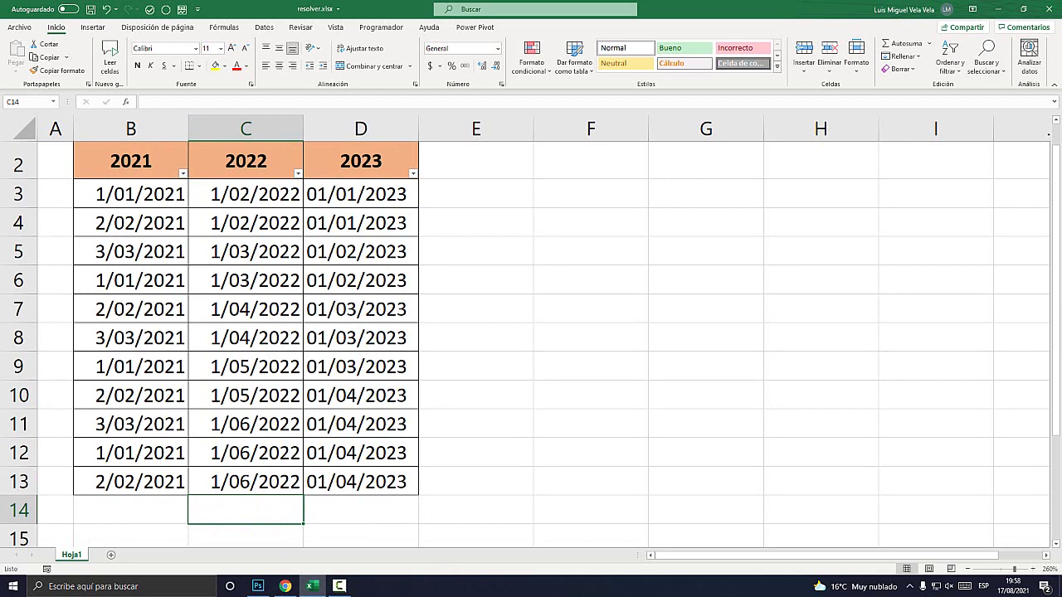
click(258, 586)
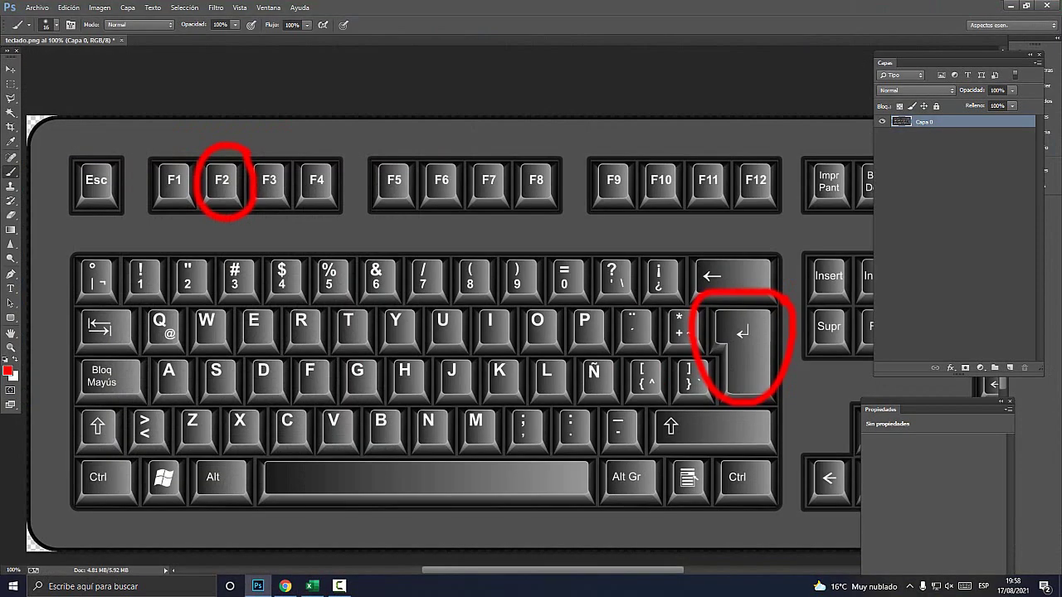
click(312, 586)
drag(245, 193, 246, 481)
click(245, 308)
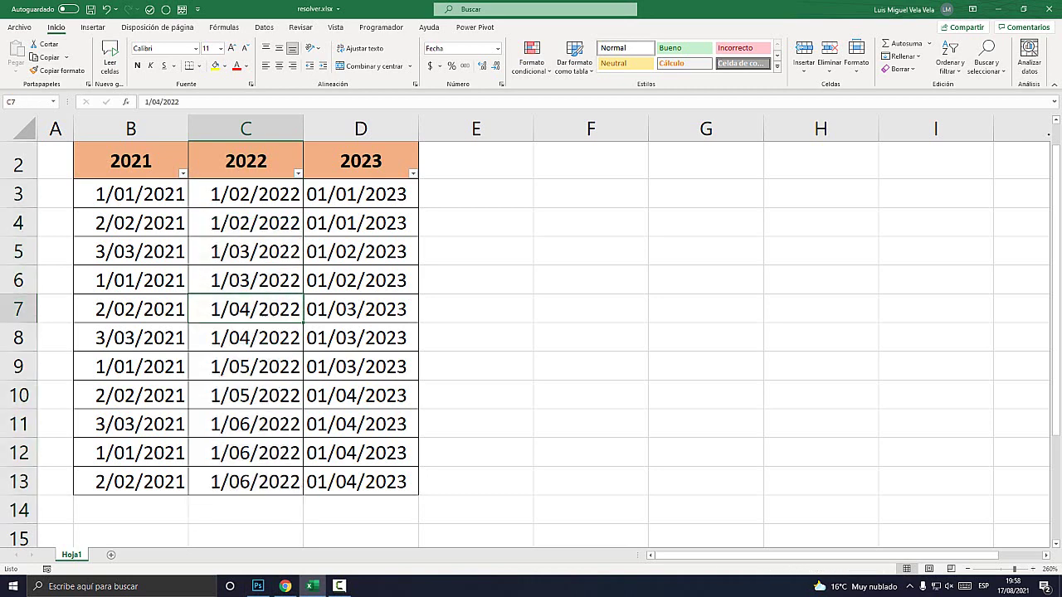
scroll(531, 332, up, 1)
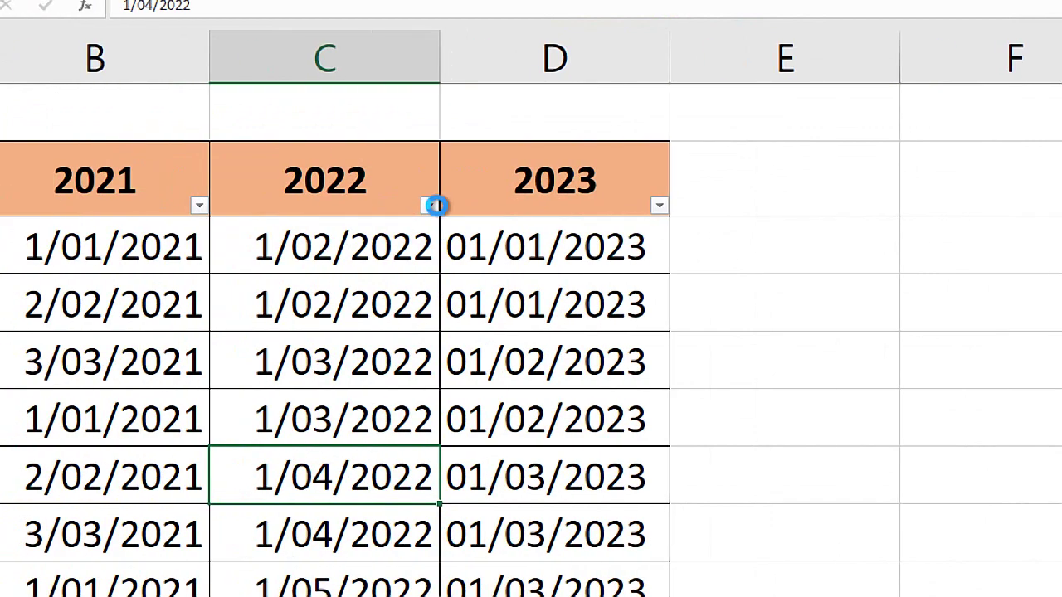
click(298, 202)
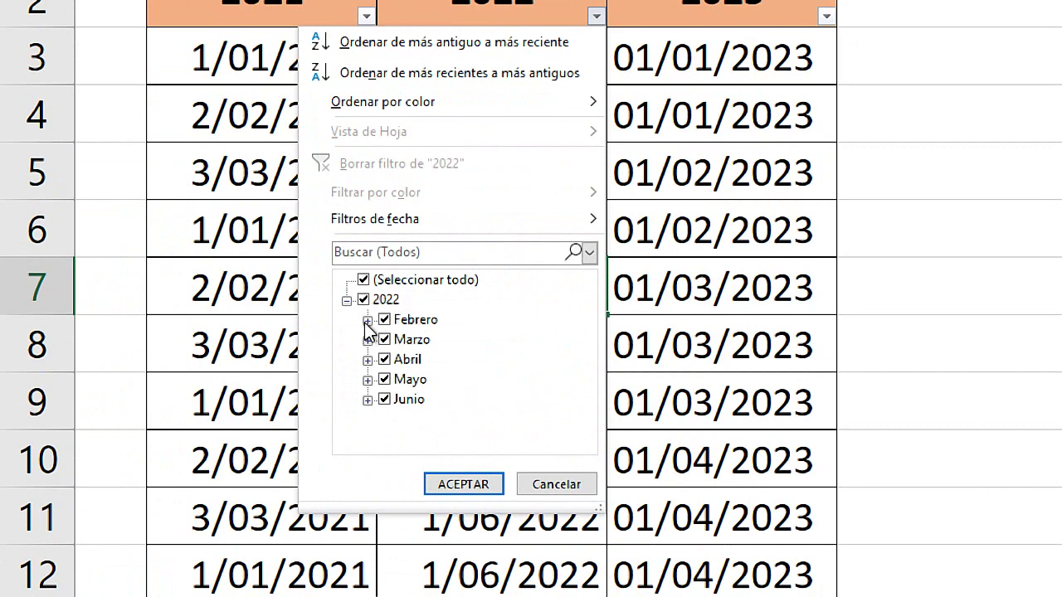
click(465, 487)
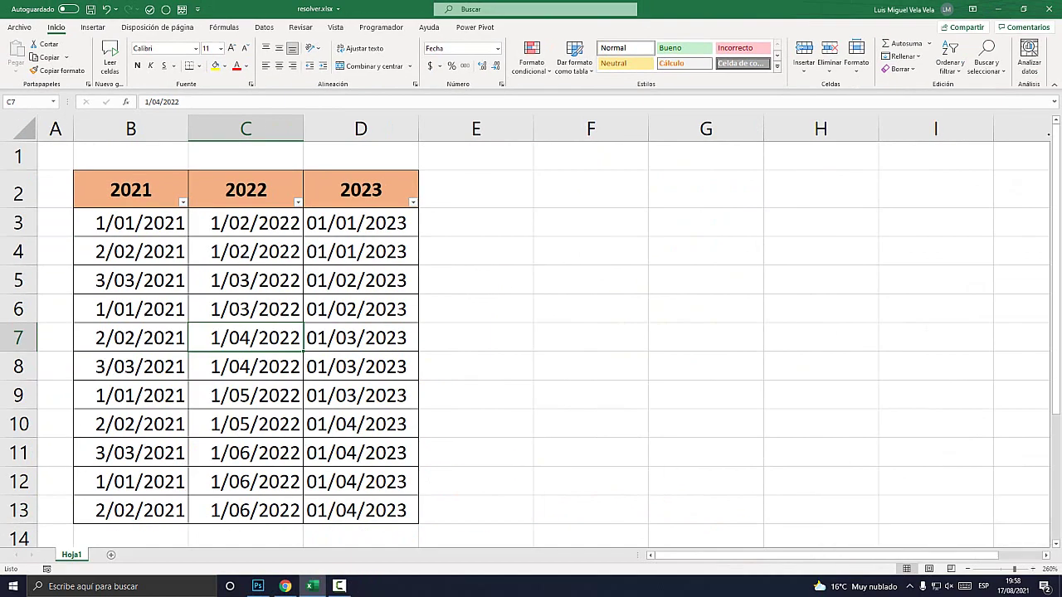
key(Up)
key(Down)
key(Down)
key(Up)
key(Up)
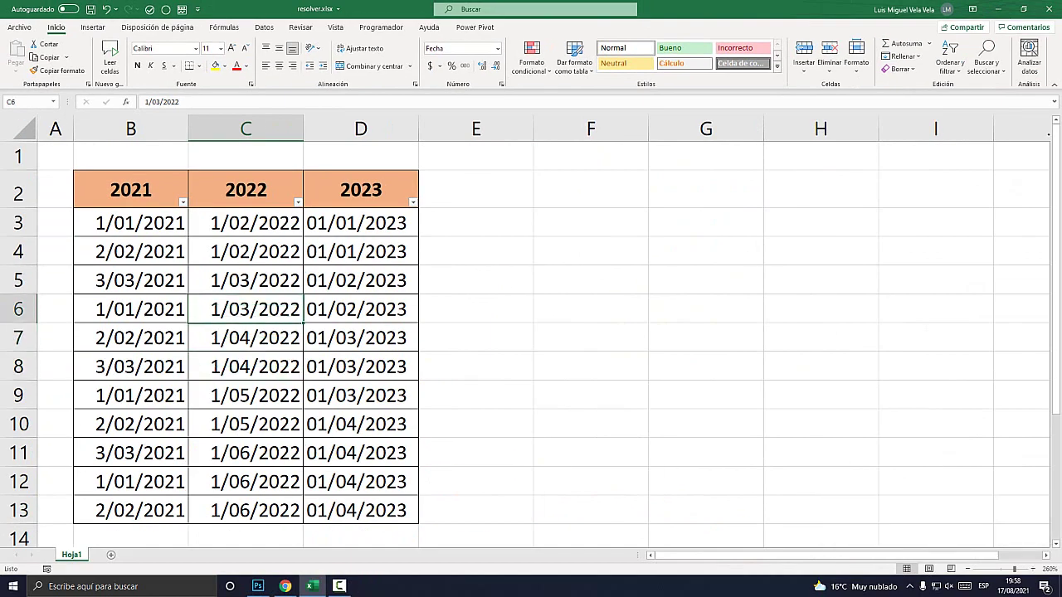
key(Up)
key(Down)
key(Down)
key(Down)
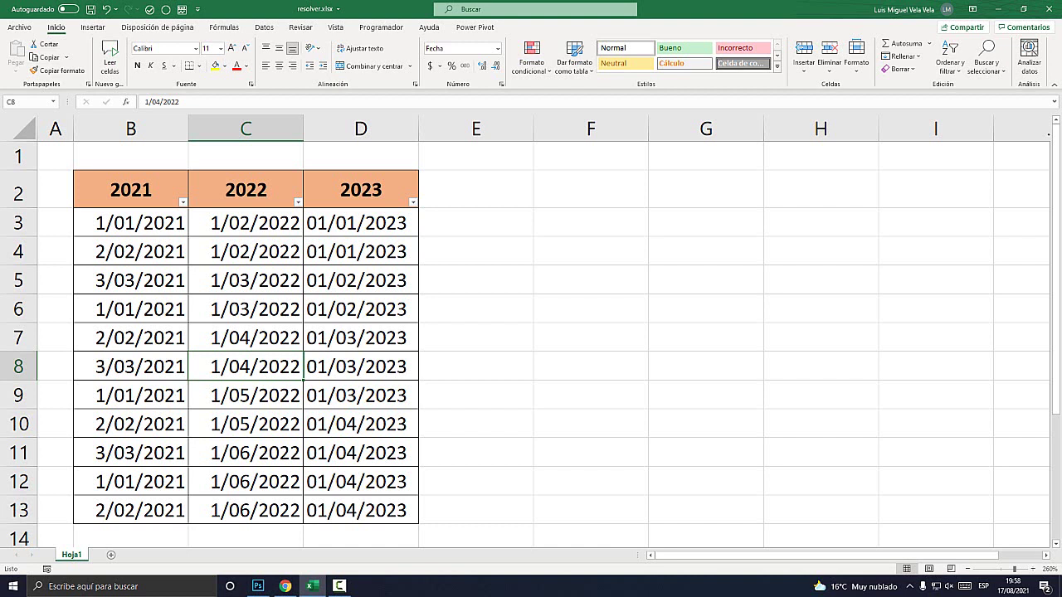
click(360, 252)
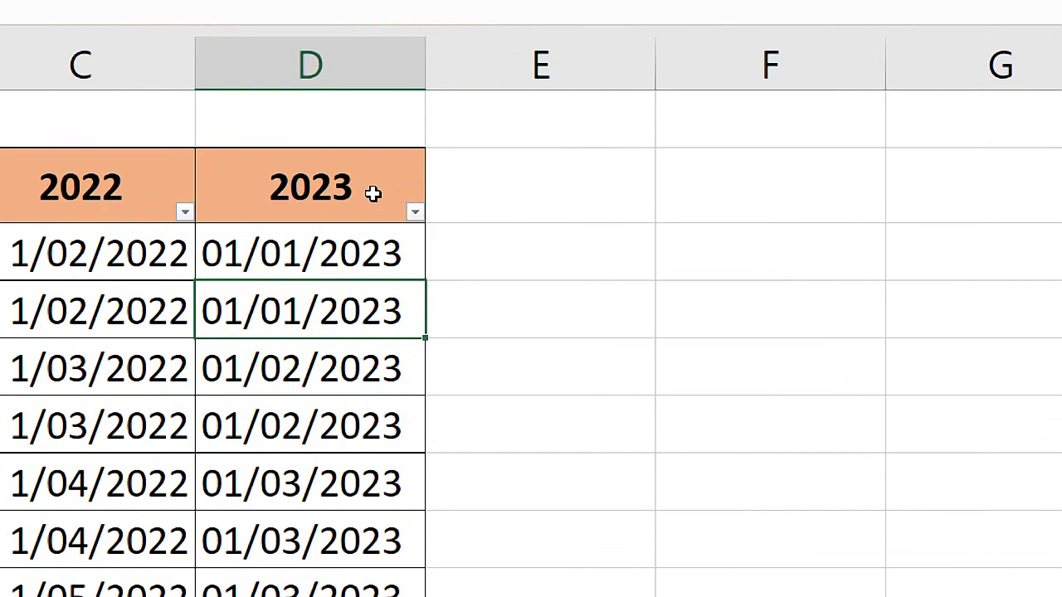
click(412, 202)
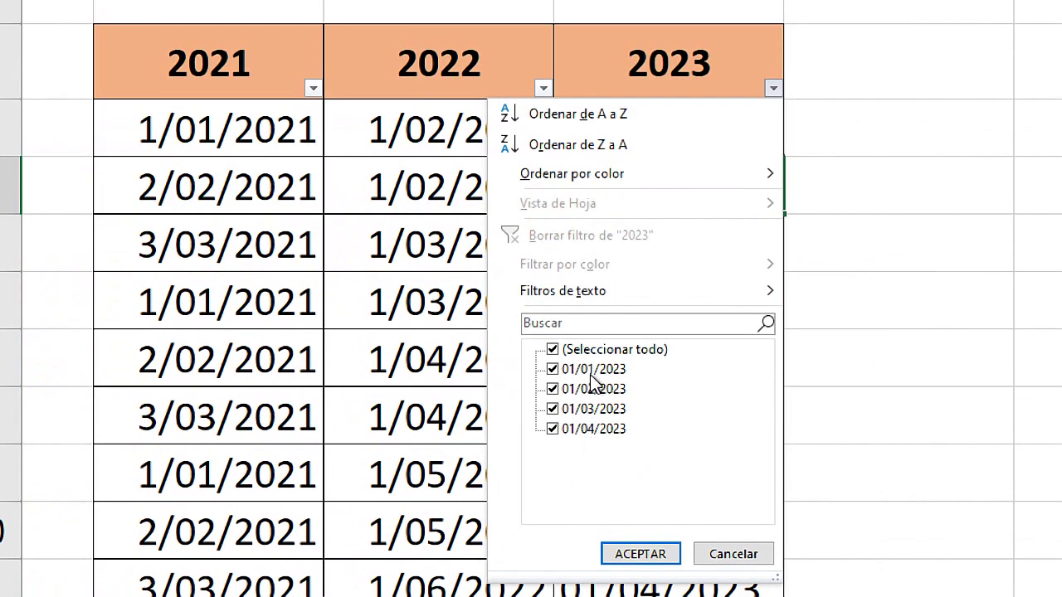
click(643, 556)
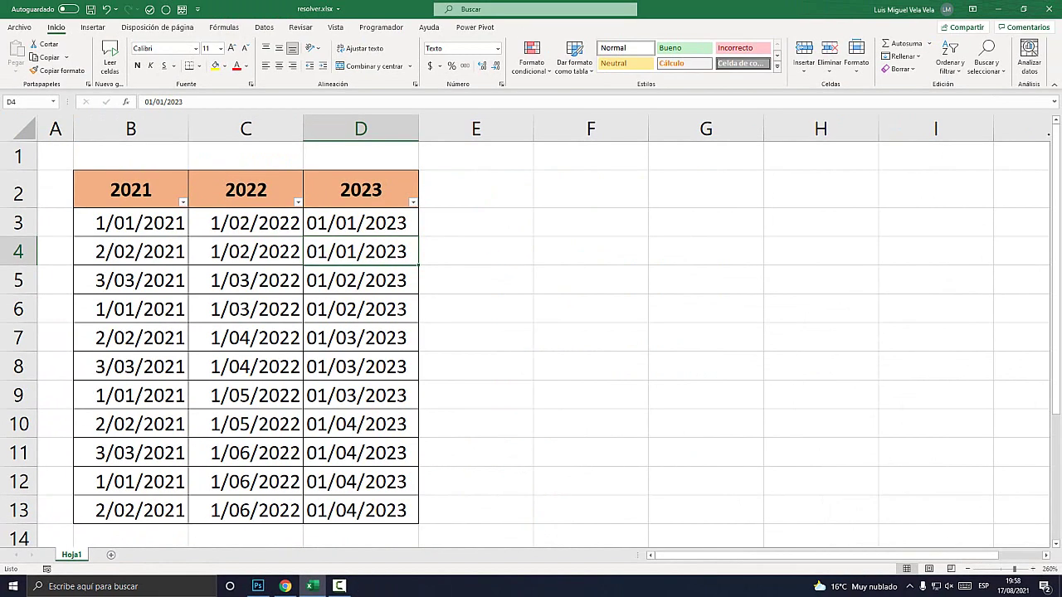
- Apply the Fecha corta number format to the entire column D
click(361, 128)
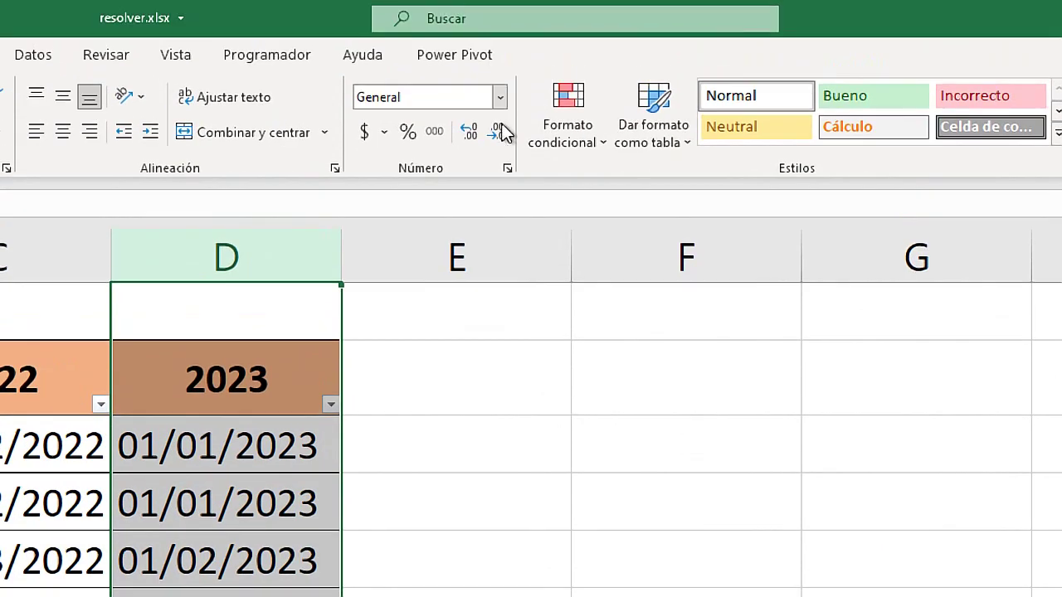
click(498, 49)
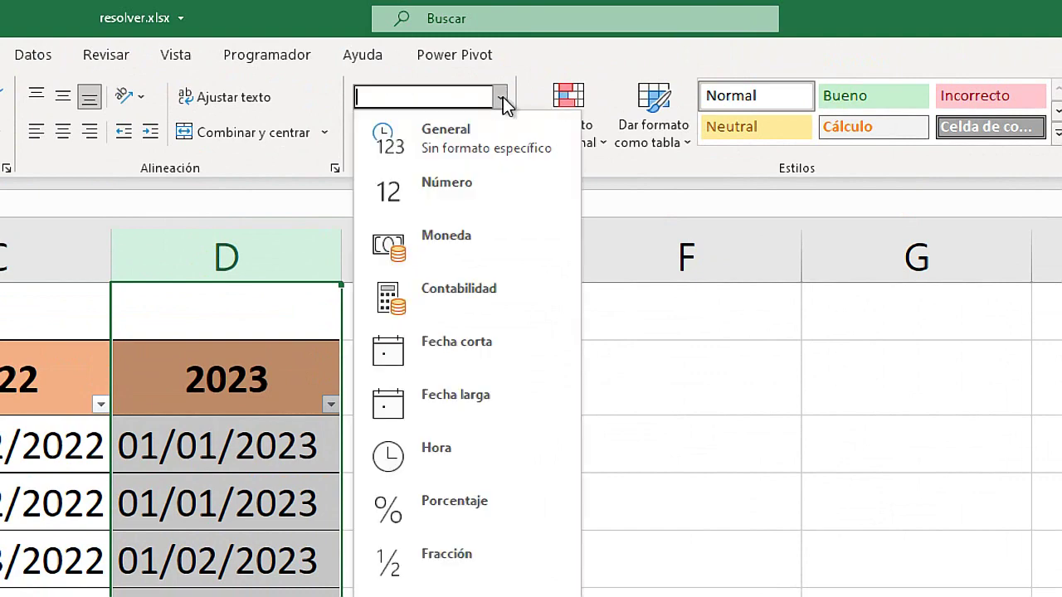
click(476, 355)
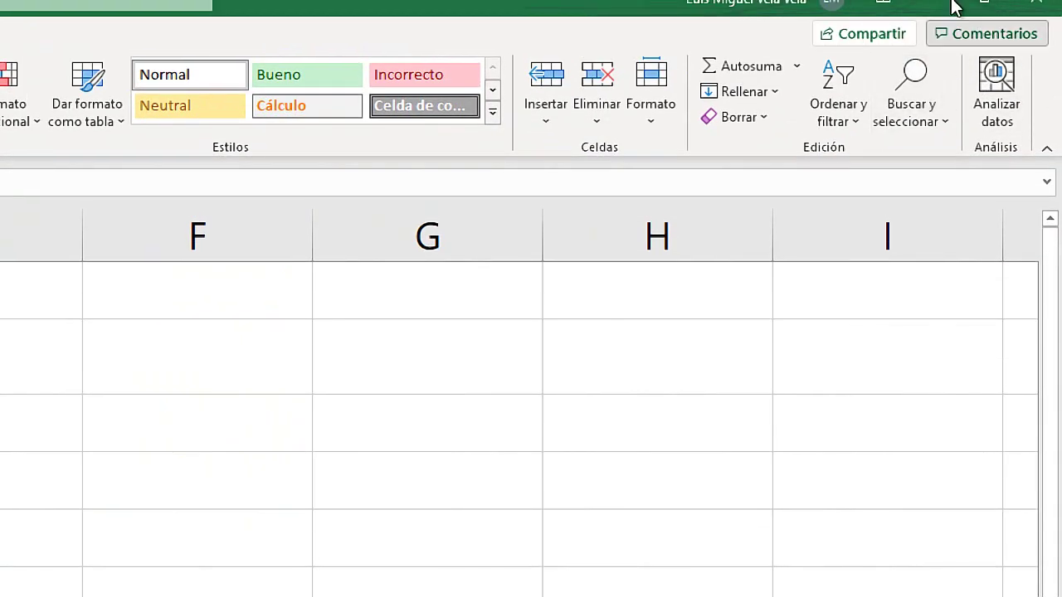
- Open Reemplazar from Buscar y seleccionar with / in both Buscar and Reemplazar con
click(939, 142)
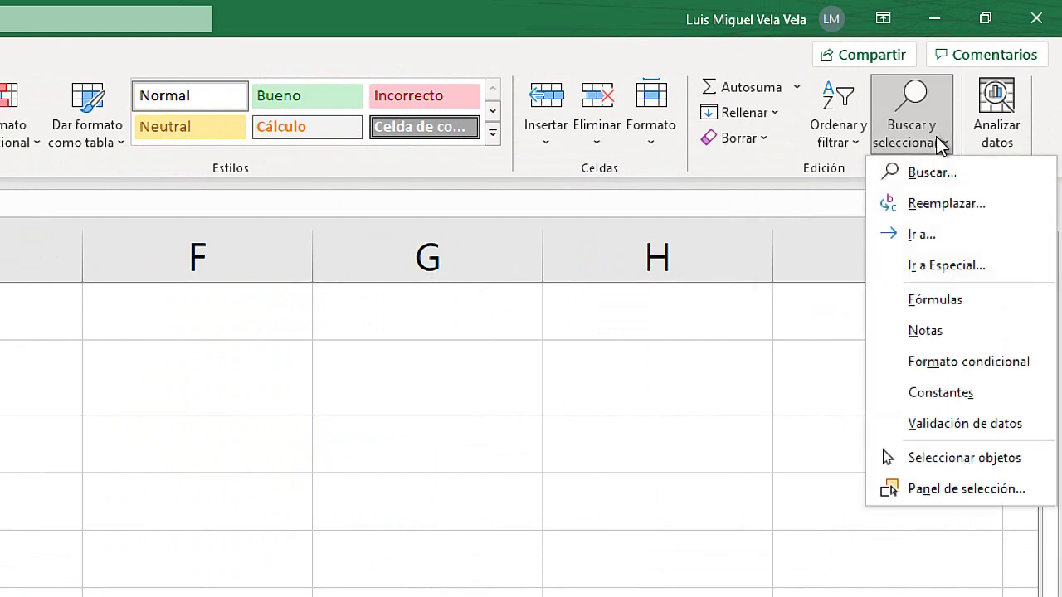
click(966, 209)
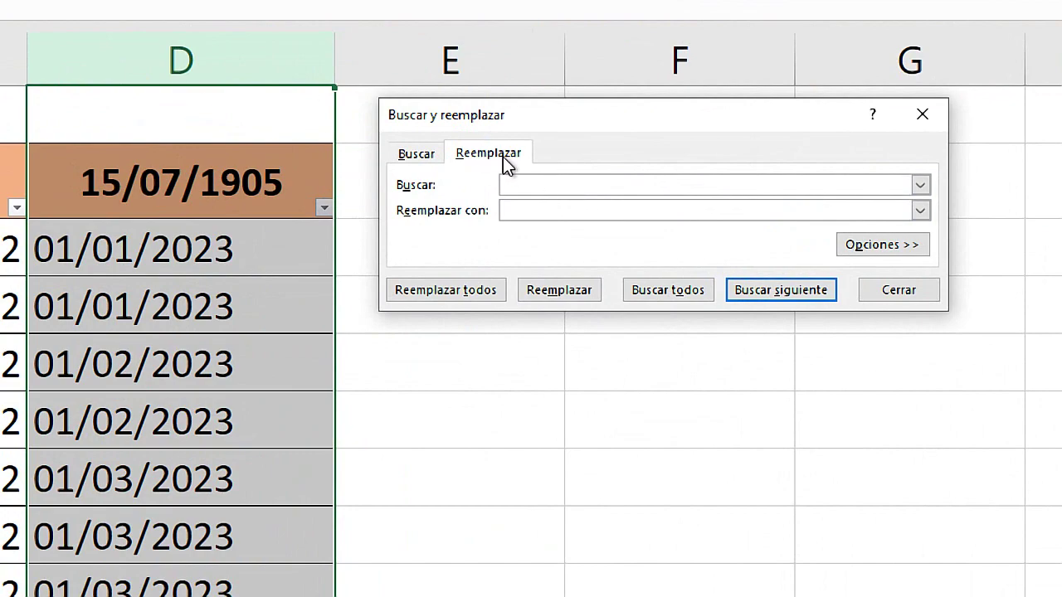
text(/)
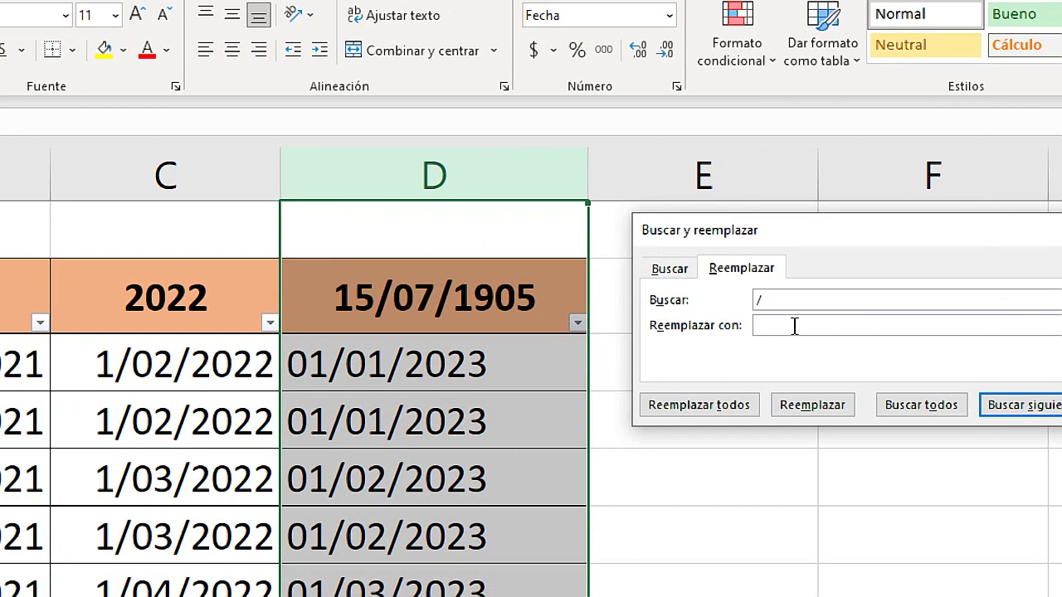
text(/)
click(550, 277)
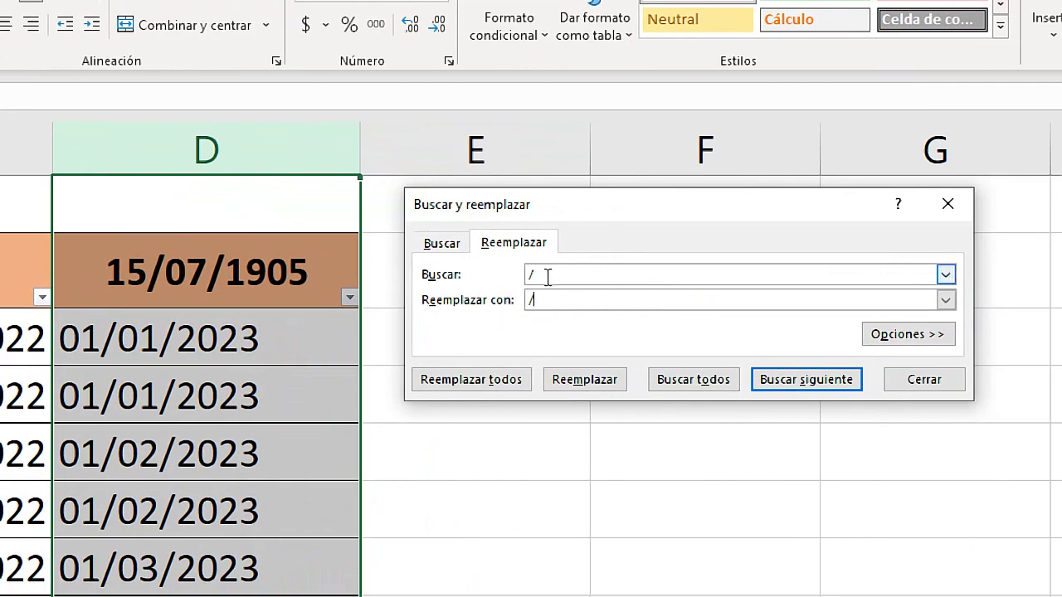
click(526, 301)
click(558, 275)
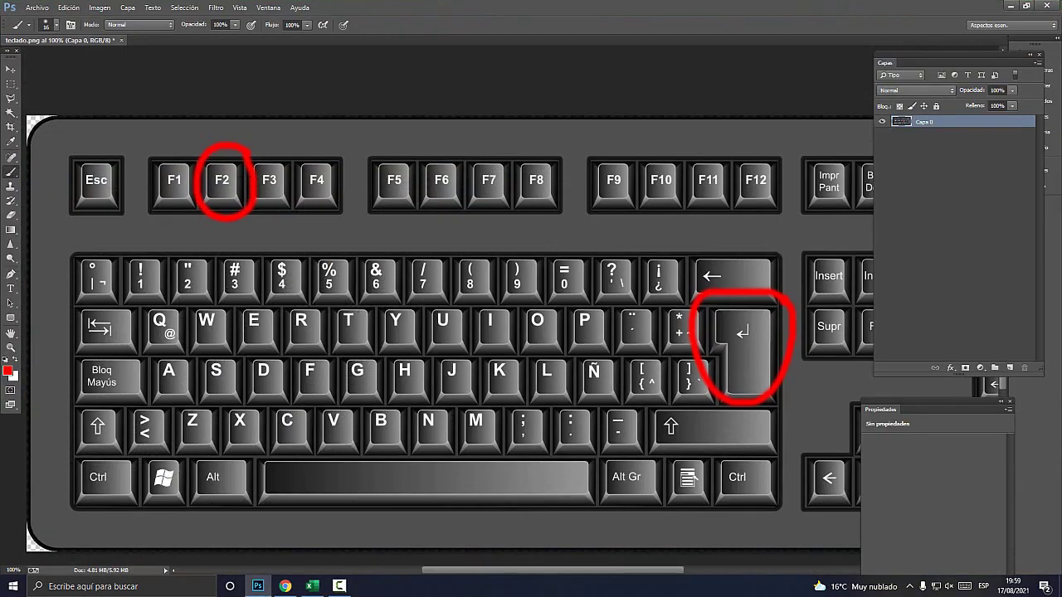
- Revert the image to Abrir in Historia and circle the left Shift and / 7 keys in red
click(268, 8)
click(282, 207)
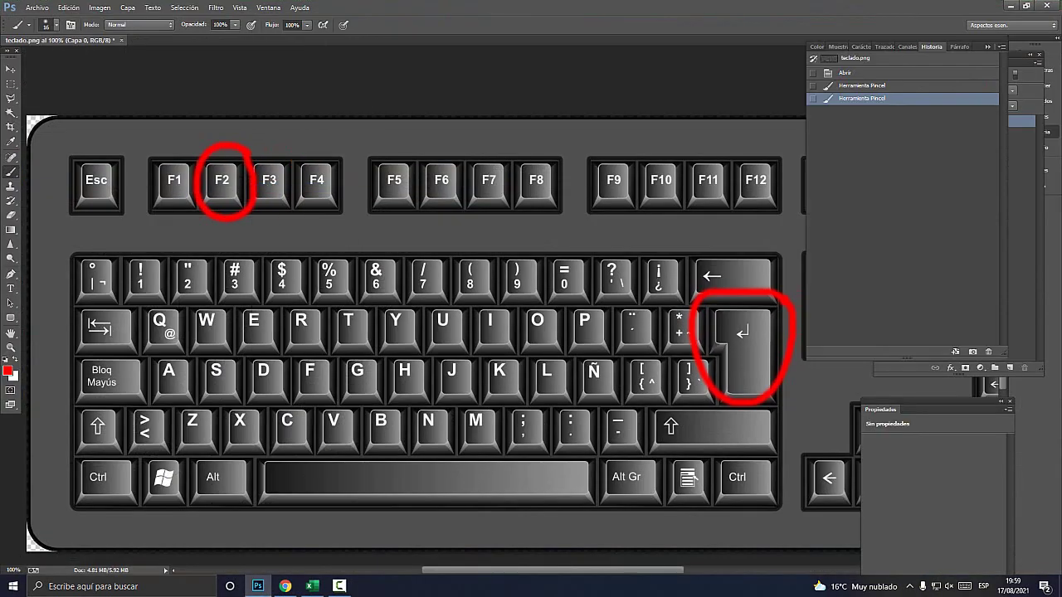
click(845, 72)
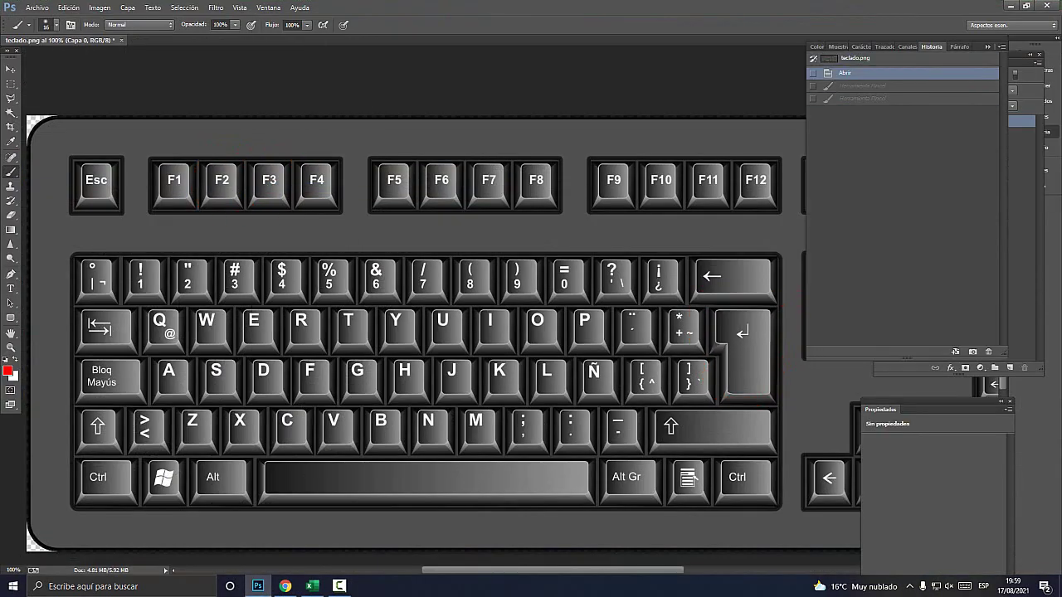
mouse_move(126, 398)
mouse_down()
mouse_move(75, 445)
mouse_move(126, 425)
mouse_move(123, 401)
mouse_up()
mouse_move(436, 245)
mouse_down()
mouse_move(407, 286)
mouse_move(440, 249)
mouse_up()
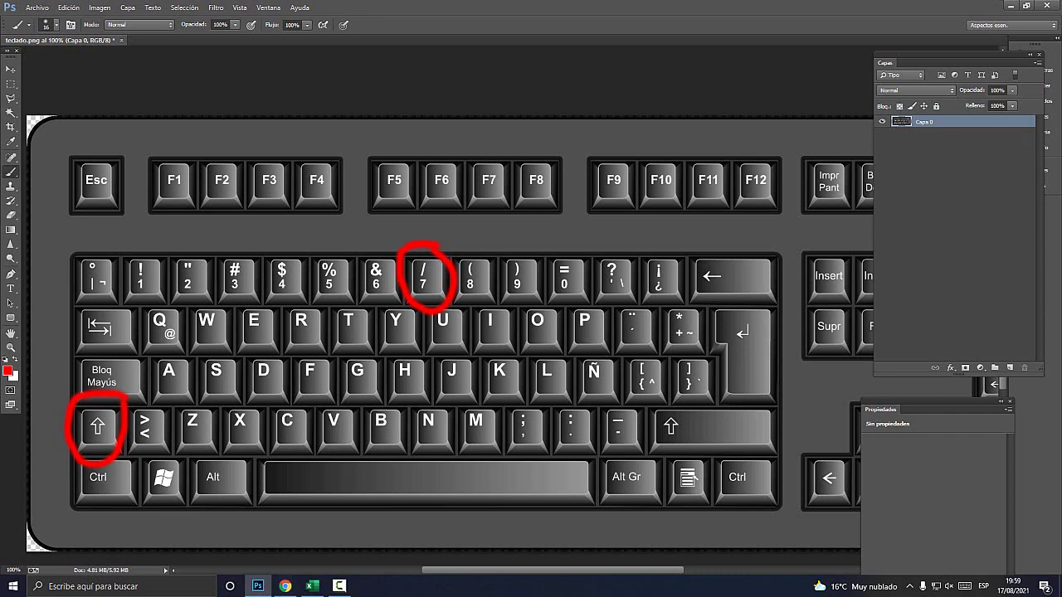
- Replace all slashes in column D (24 replacements), then confirm its filter groups the dates by month
click(312, 585)
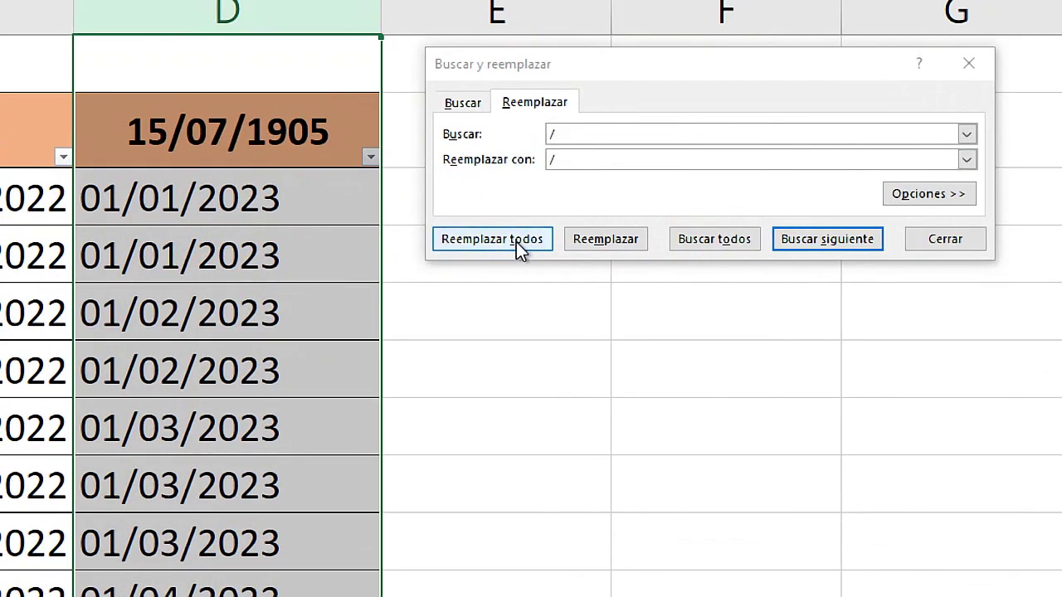
click(516, 242)
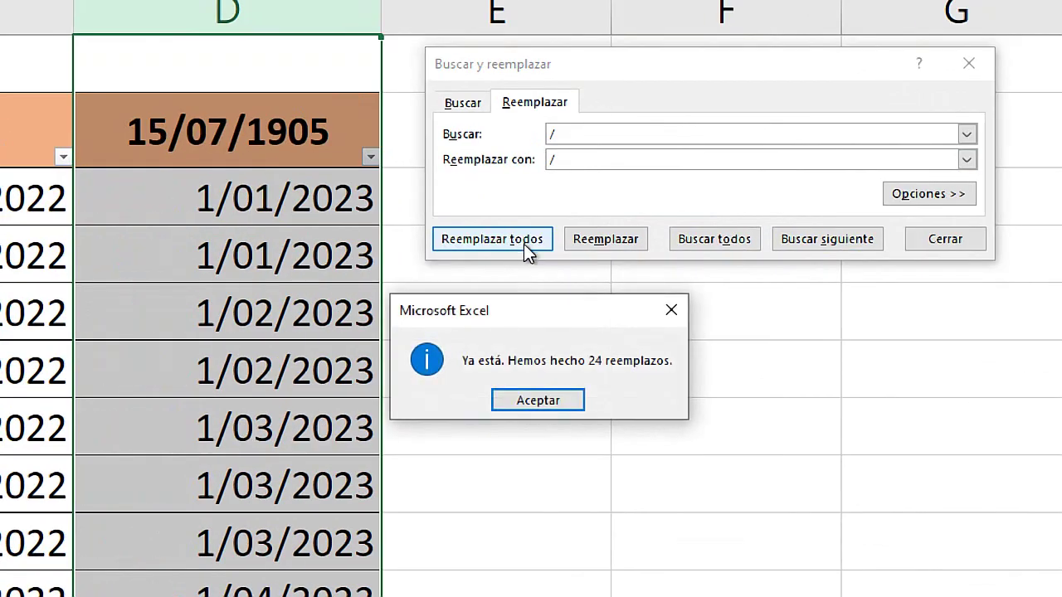
click(547, 398)
click(956, 242)
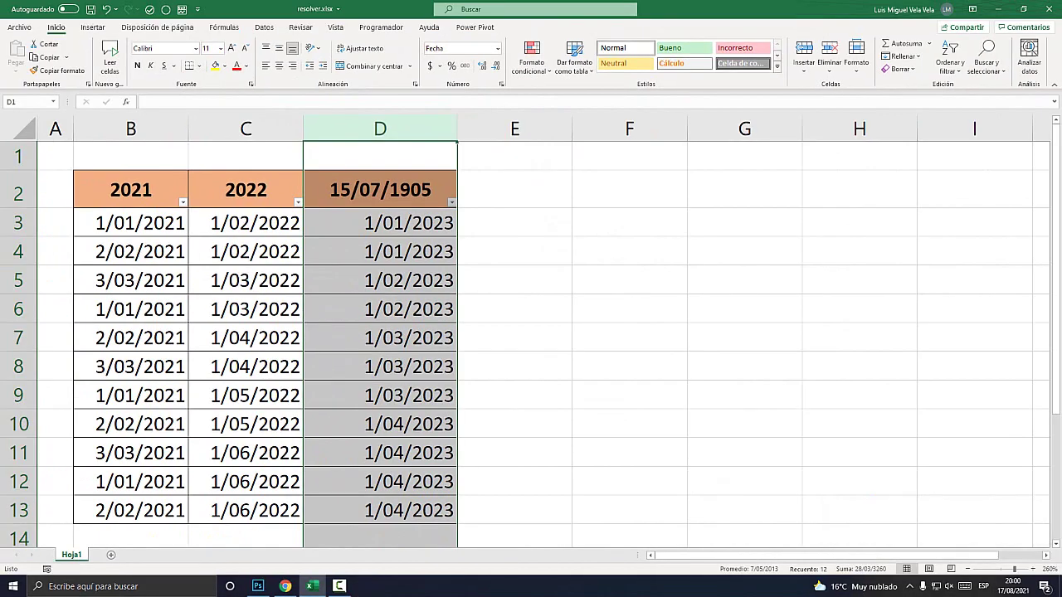
click(451, 202)
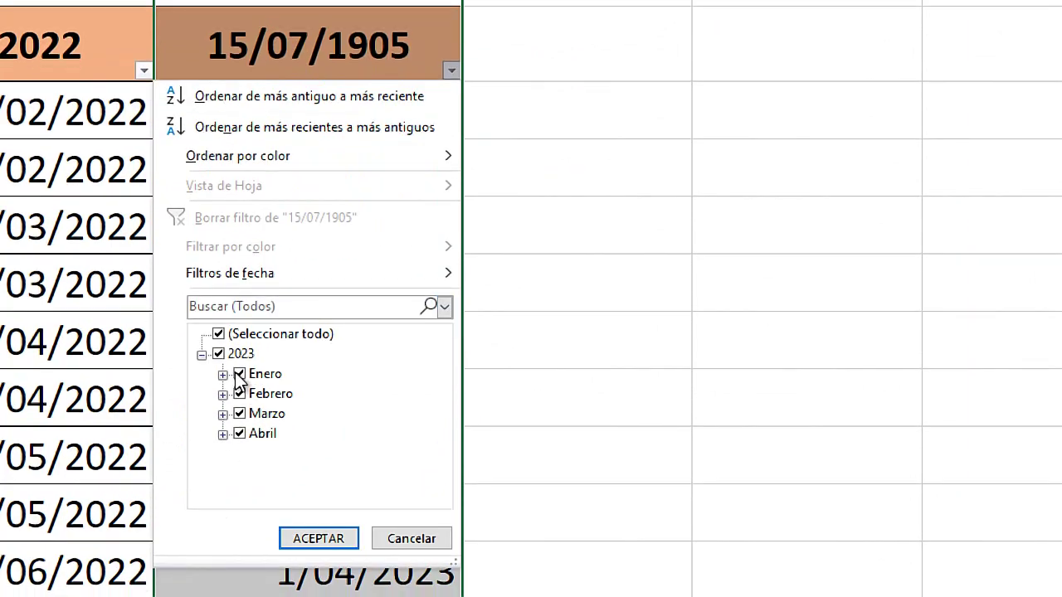
click(331, 537)
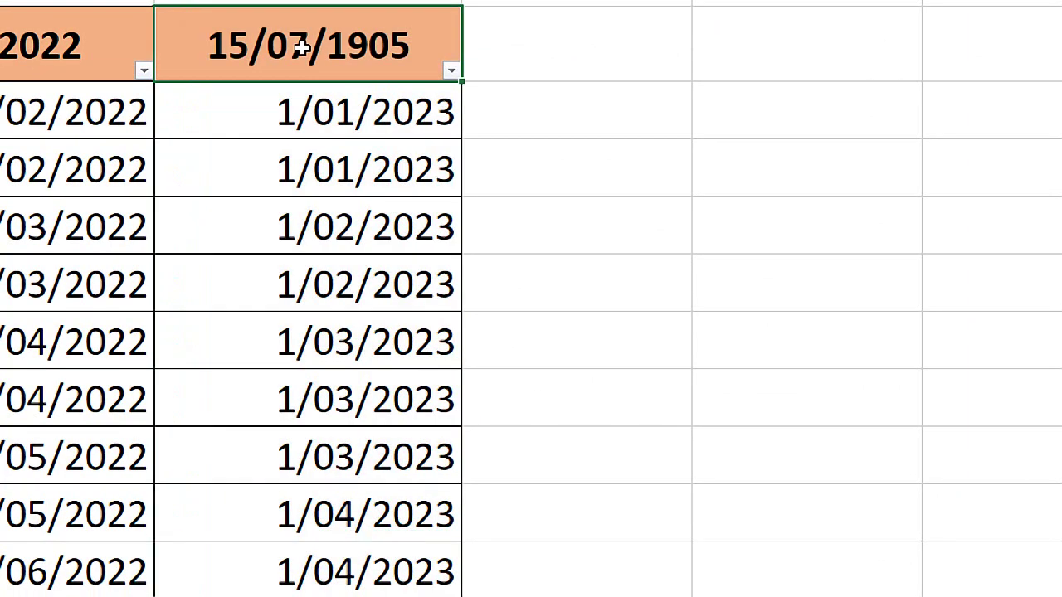
- Retype 2023 in D2, give it the Texto format, then select D3:D13
text(202)
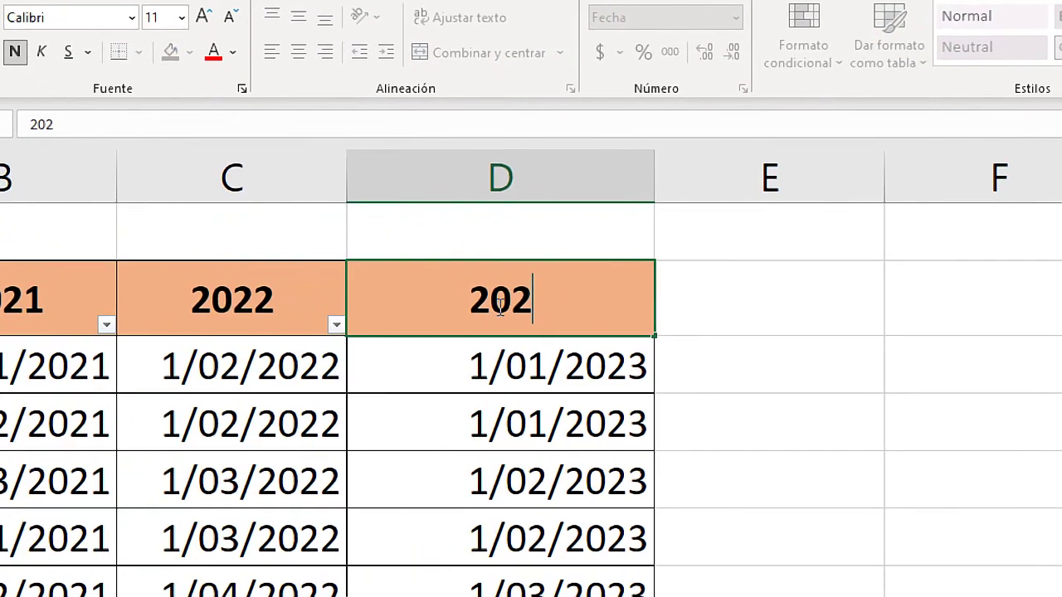
text(3)
key(Return)
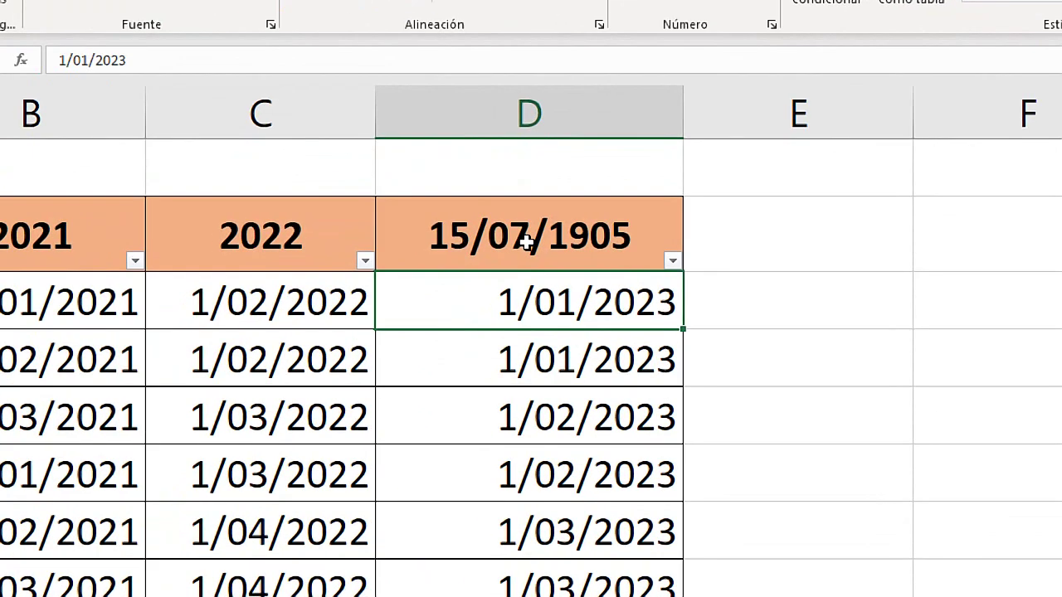
click(527, 241)
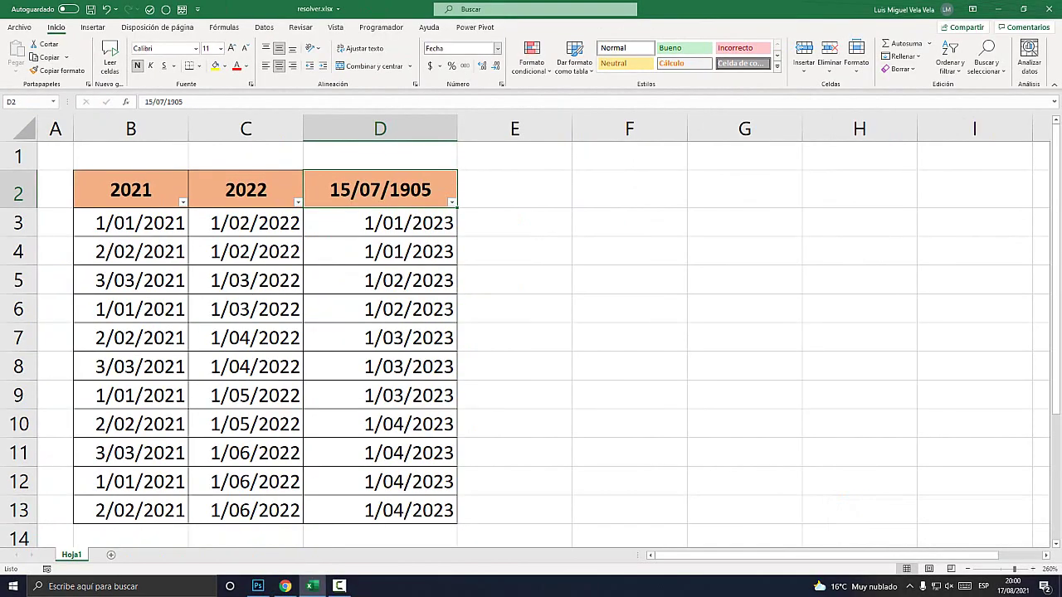
click(498, 48)
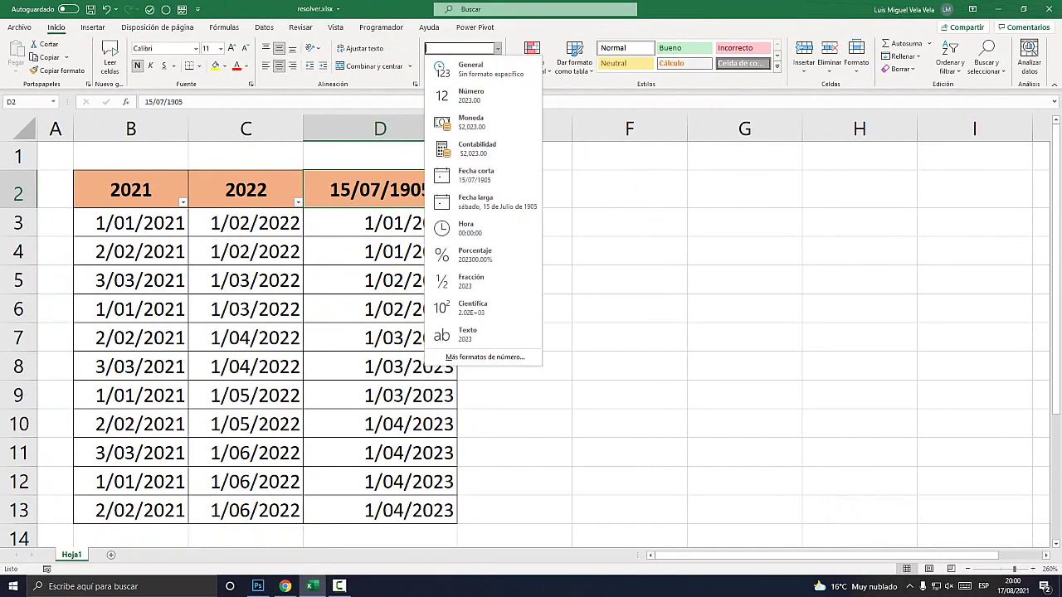
click(481, 334)
click(514, 222)
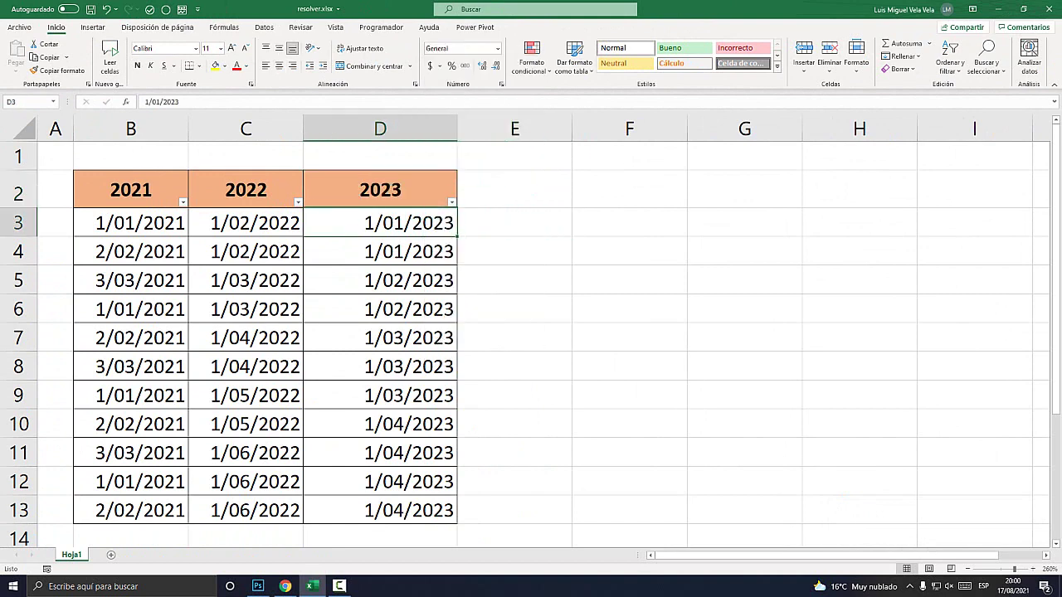
drag(380, 223, 380, 511)
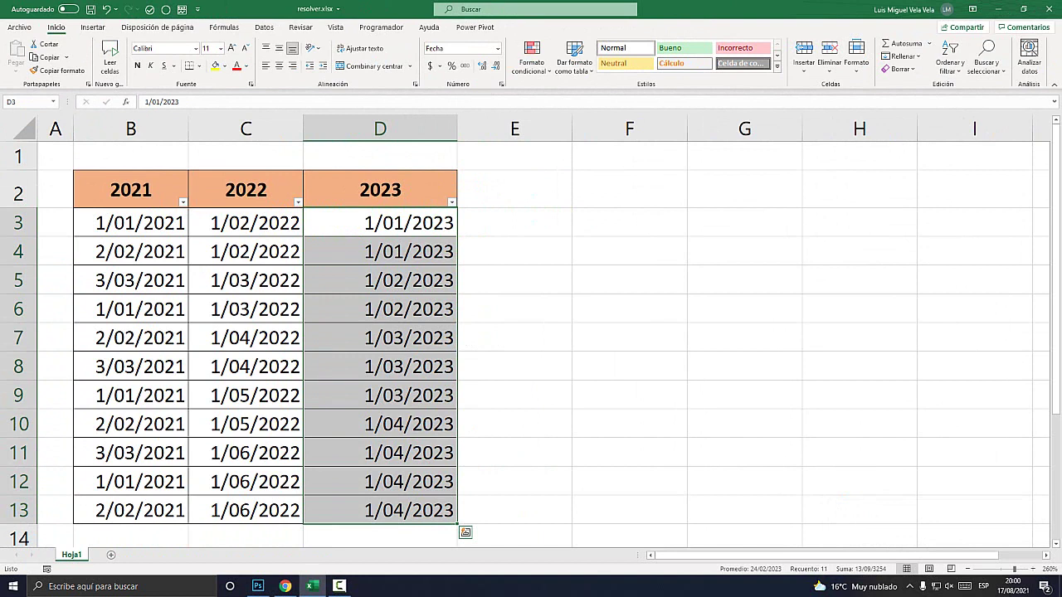
- Close Excel without saving and reopen resolver.xlsx
click(1042, 8)
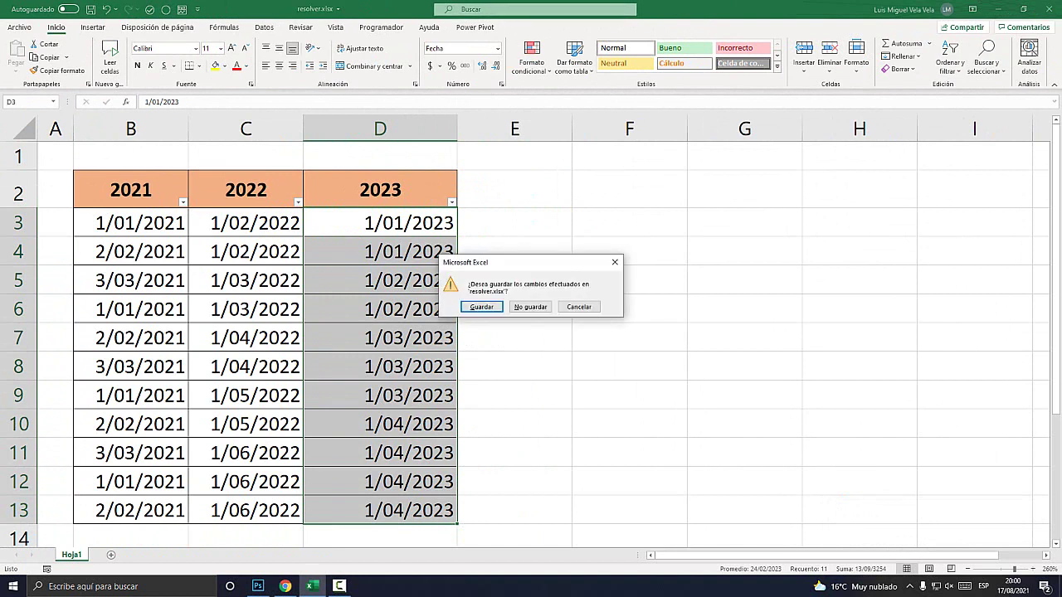
click(535, 308)
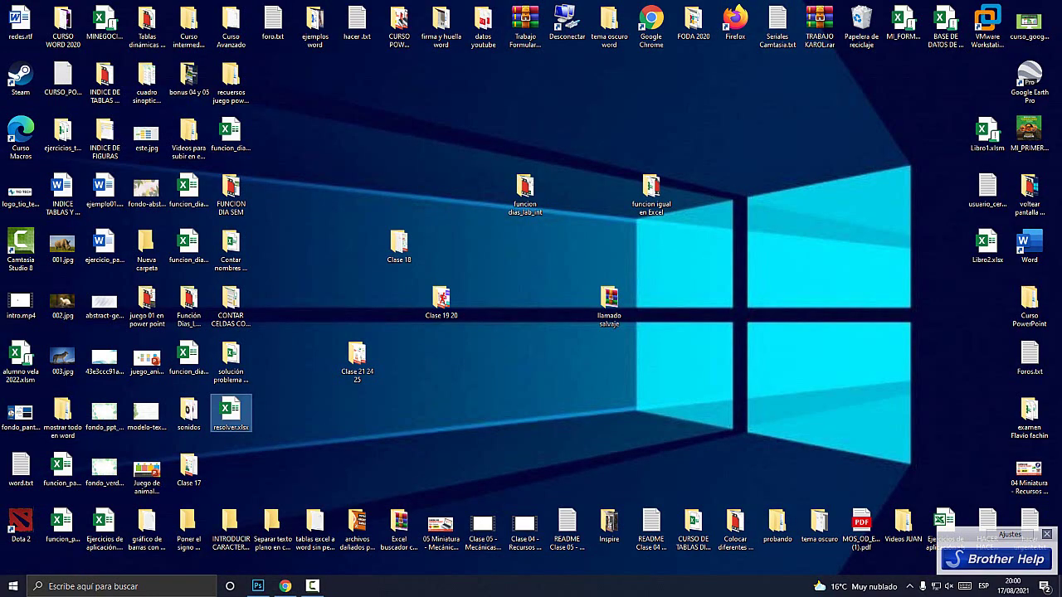
key(Return)
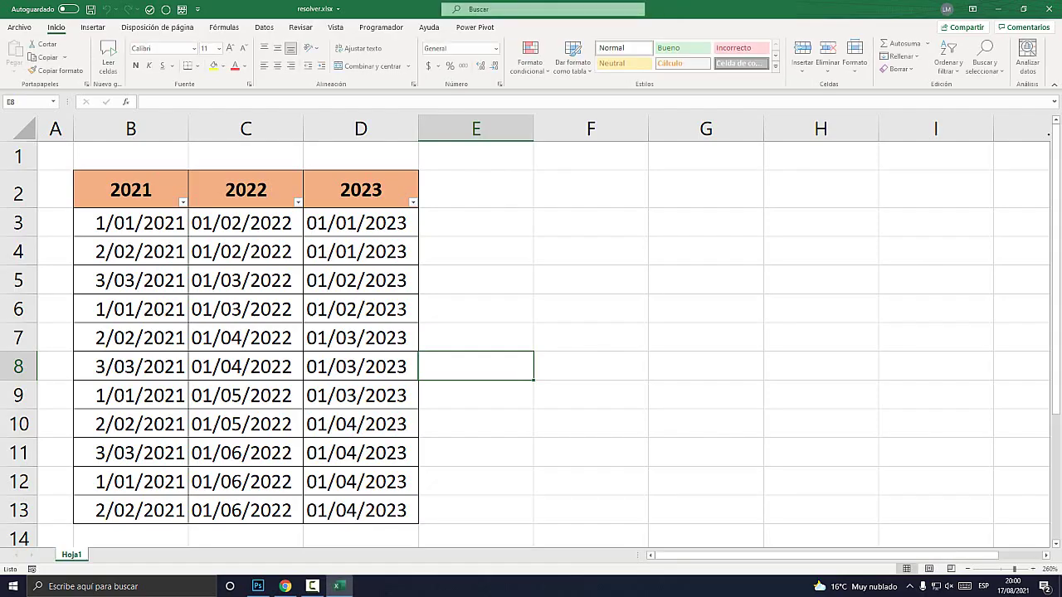
drag(241, 222, 241, 509)
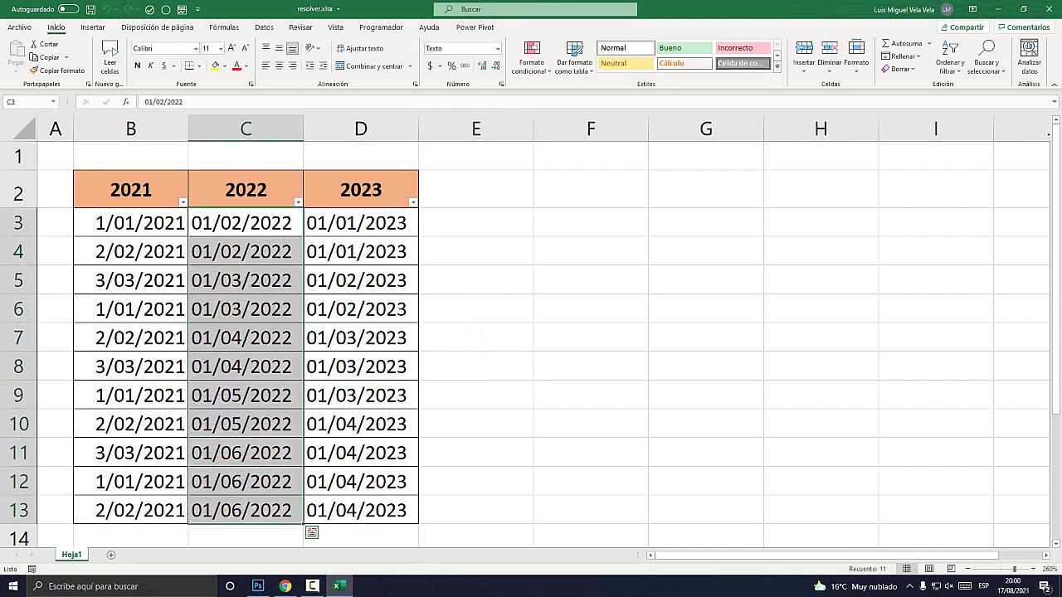
drag(357, 222, 357, 509)
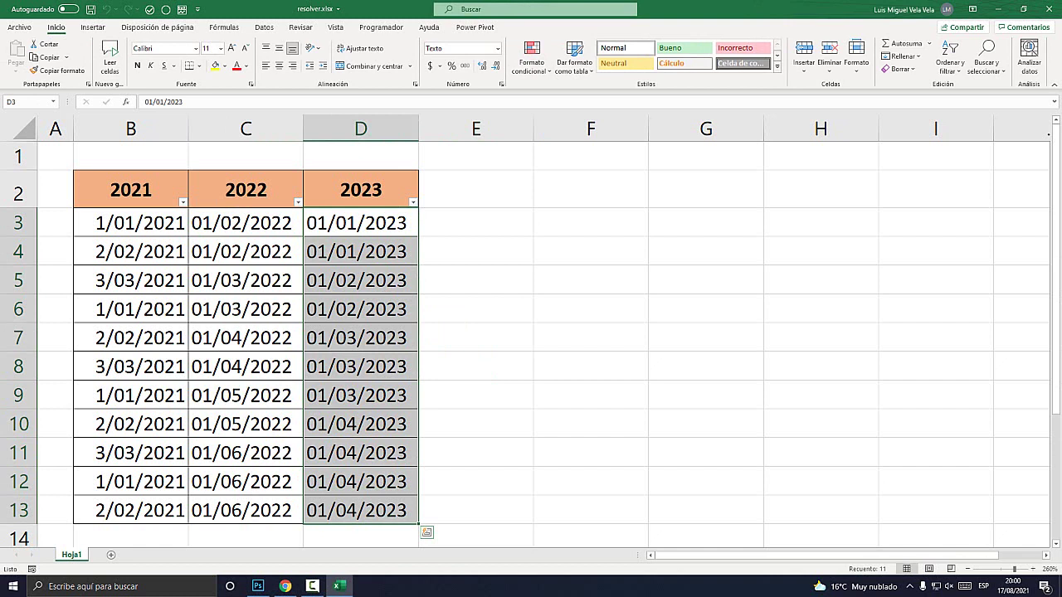
click(590, 308)
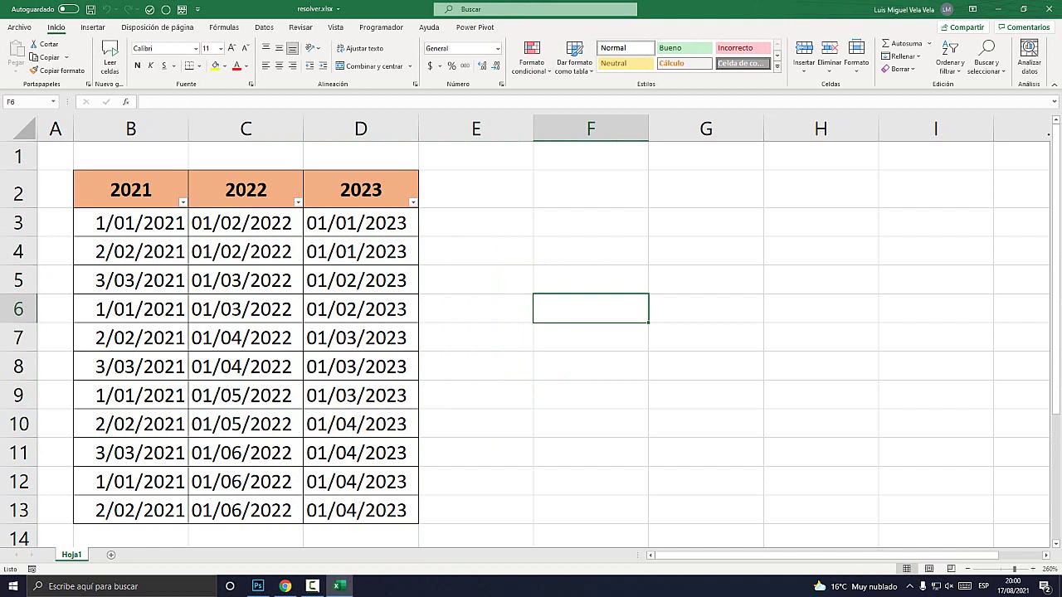
click(475, 223)
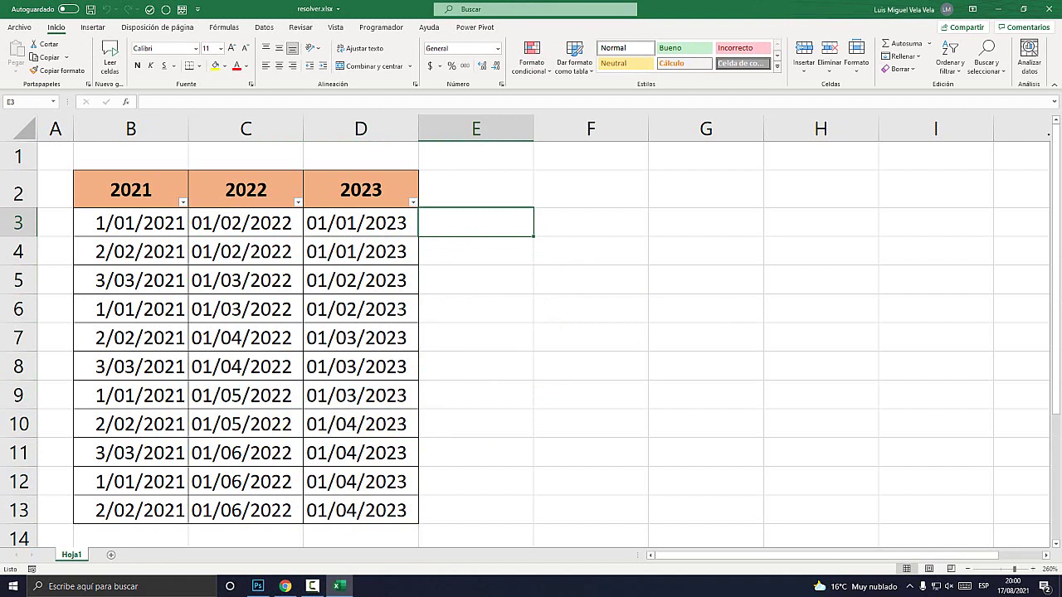
- Enter =FECHANUMERO(D3) in E3 and fill it down to E13
text(=fech)
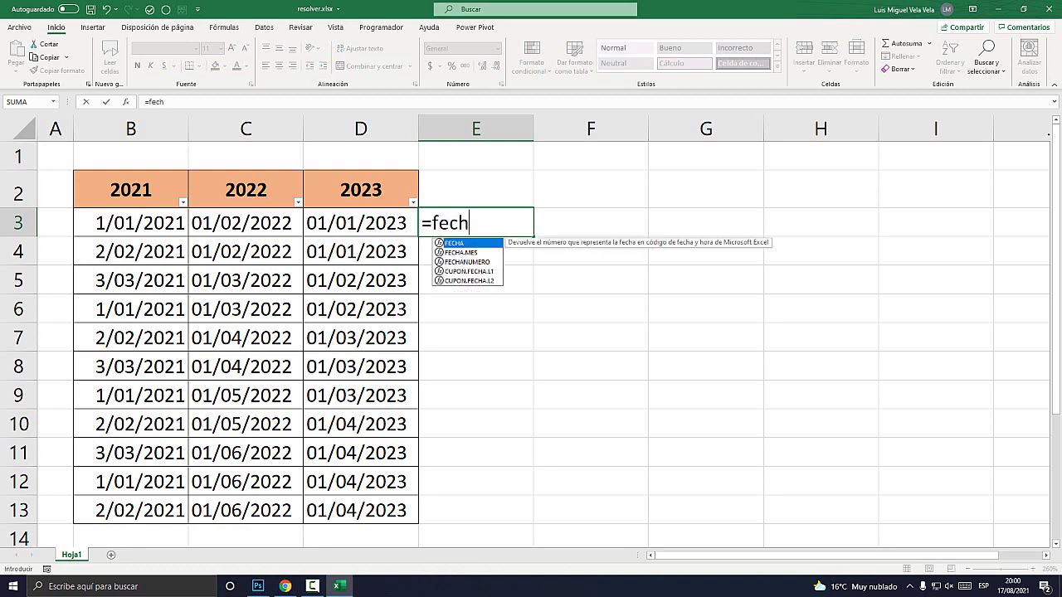
text(a)
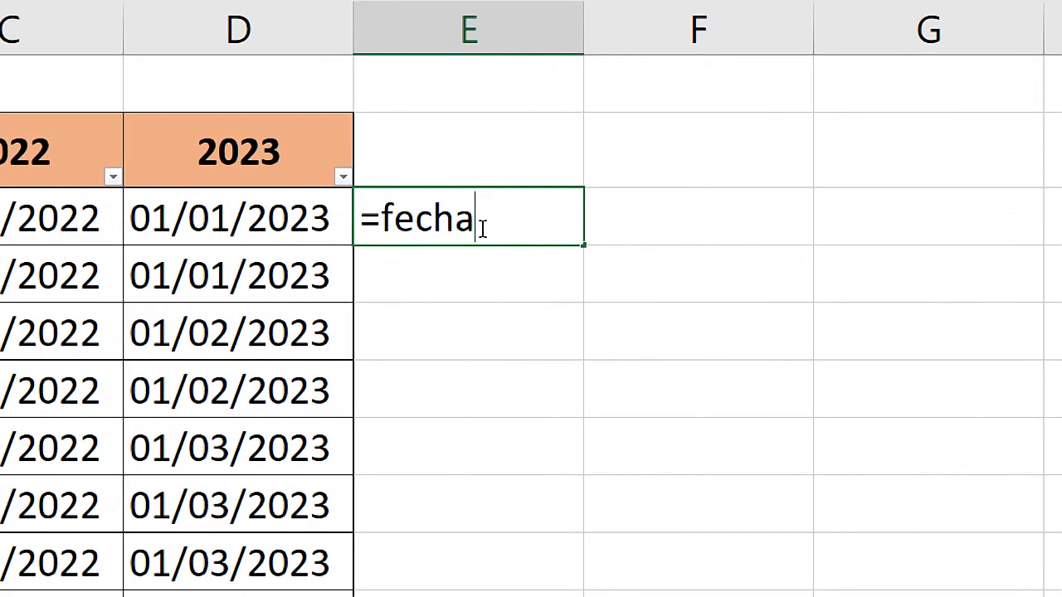
key(BackSpace)
key(BackSpace)
key(BackSpace)
key(BackSpace)
key(BackSpace)
key(BackSpace)
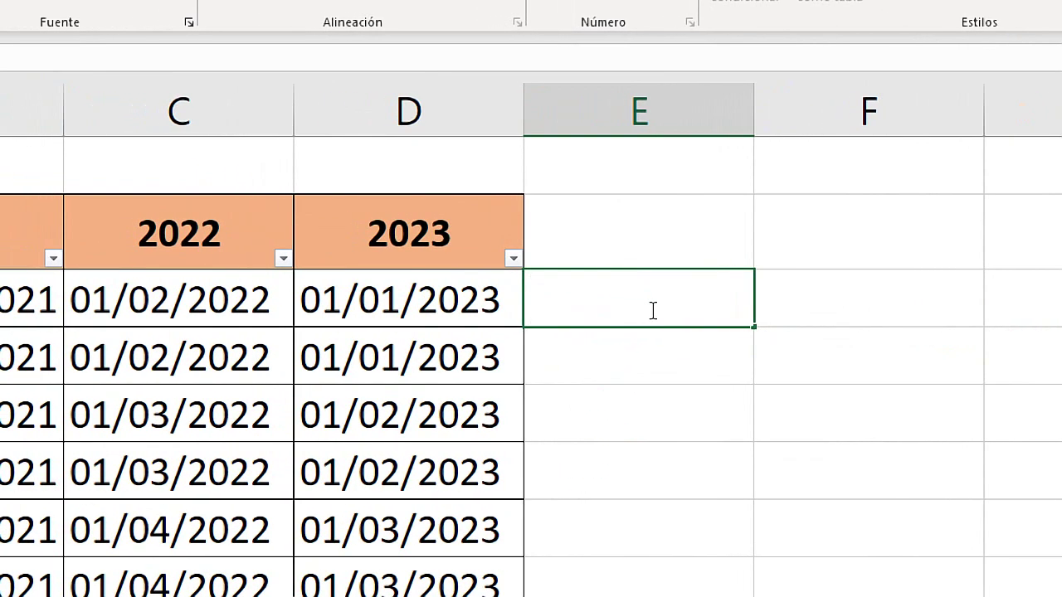
text(=fecha)
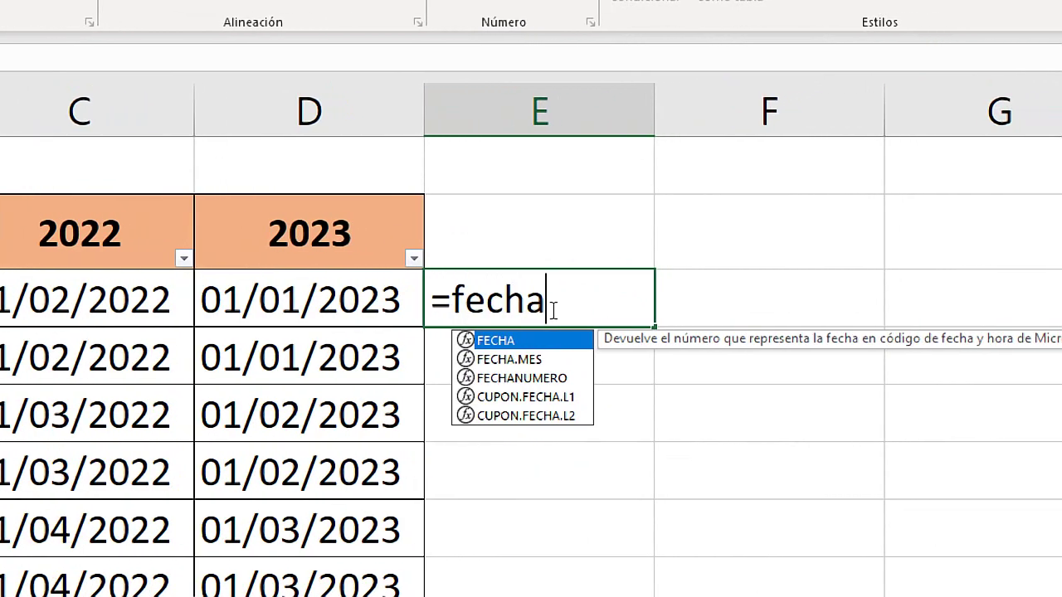
double_click(508, 378)
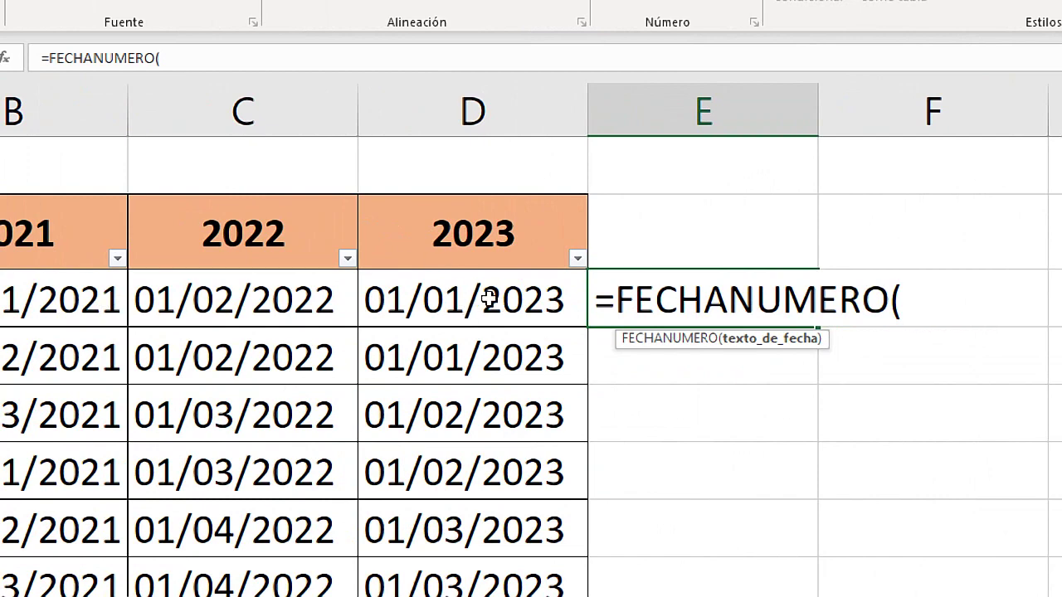
click(478, 301)
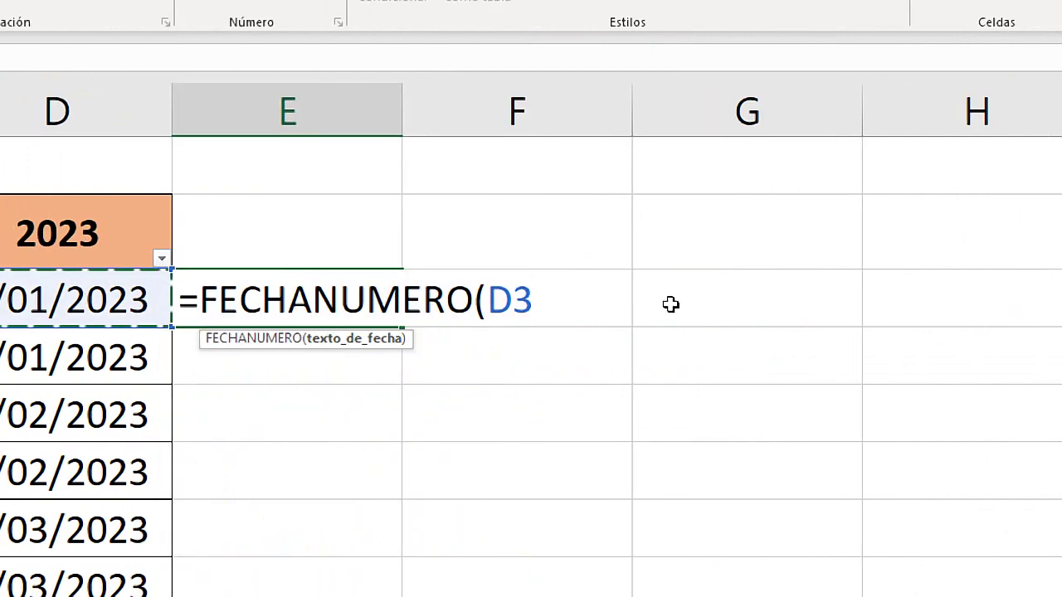
text())
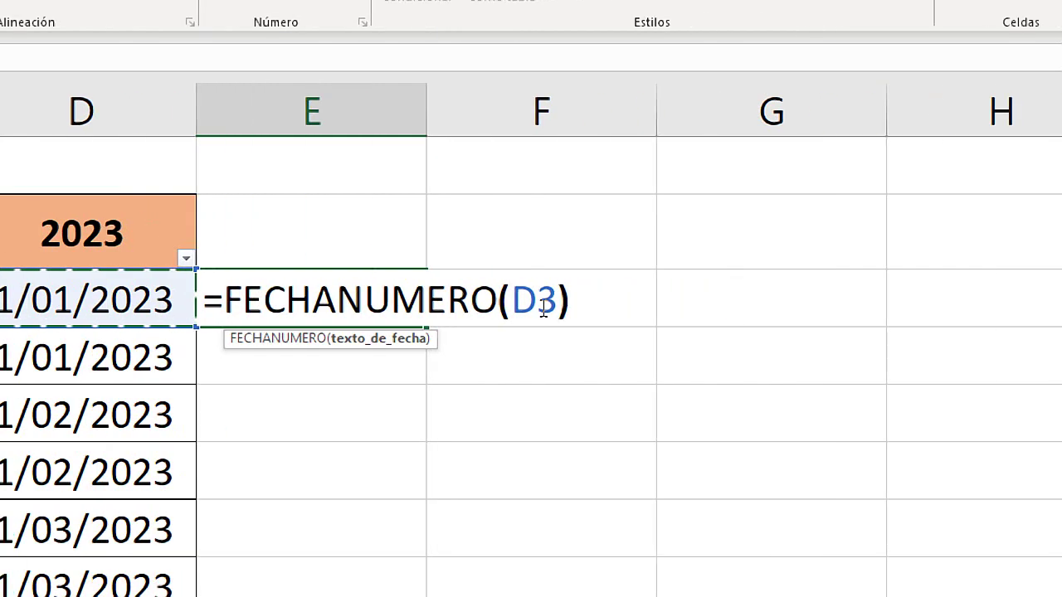
key(Return)
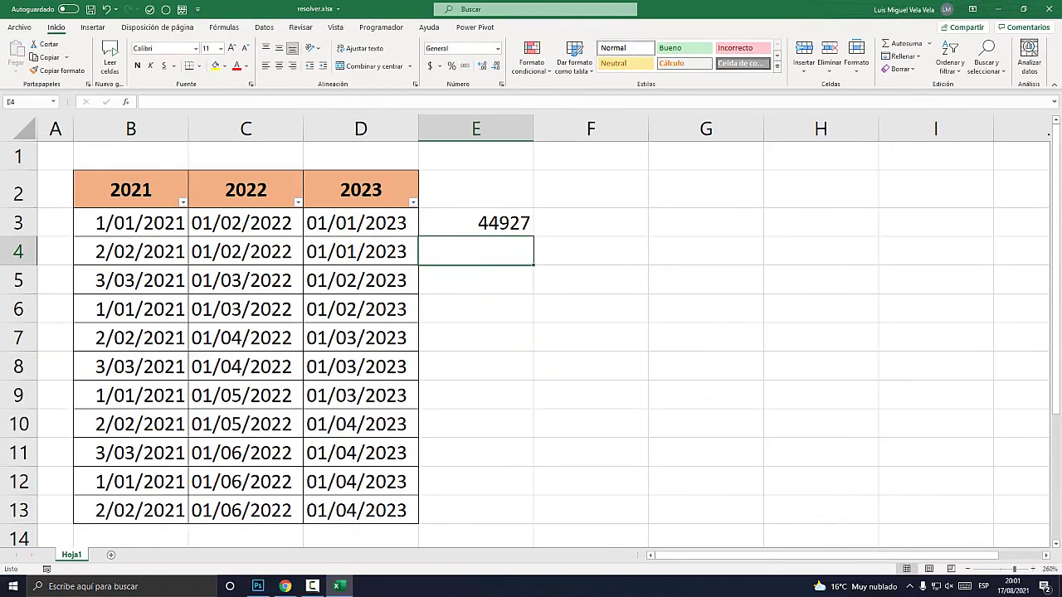
key(Up)
double_click(533, 237)
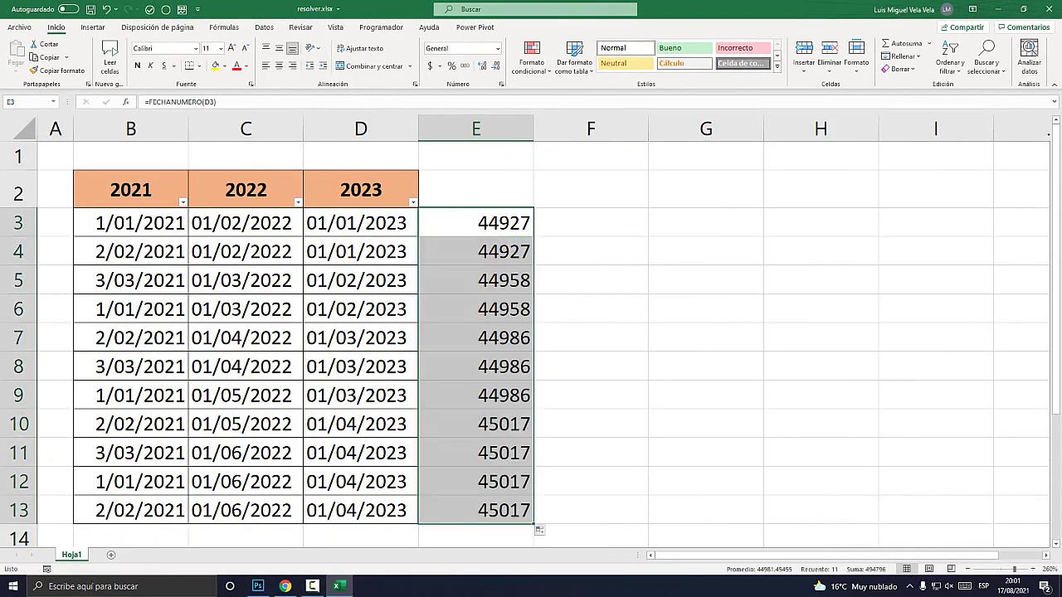
- Undo the column E fill-down and refill the formula down to row 13
key(ctrl+z)
drag(533, 236, 533, 522)
click(590, 222)
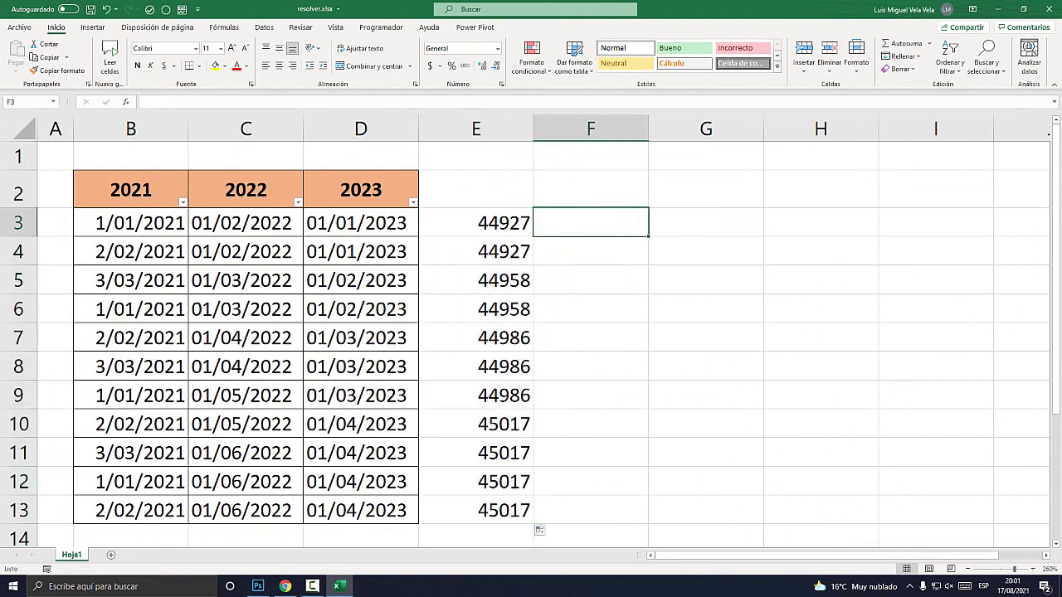
- Format E3:E13 as Fecha corta so the serials read 1/01/2023 to 1/04/2023
drag(498, 222, 514, 510)
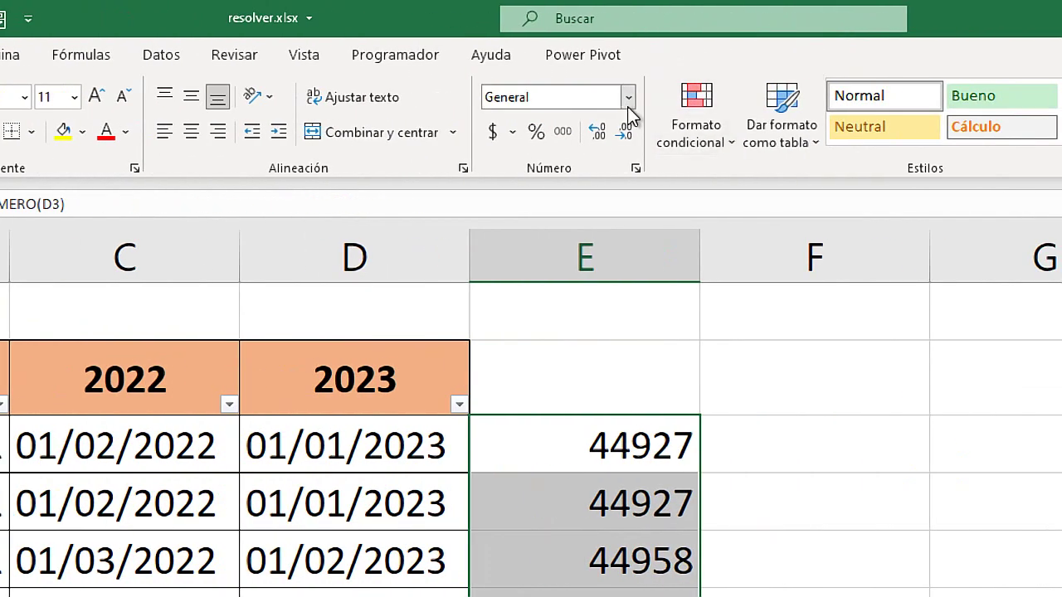
click(629, 99)
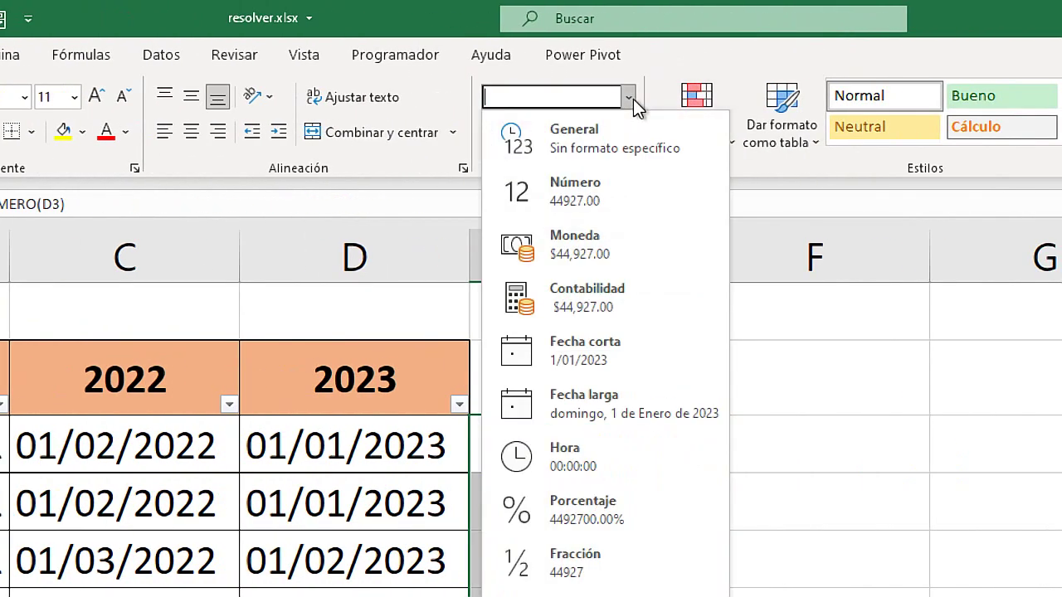
click(609, 359)
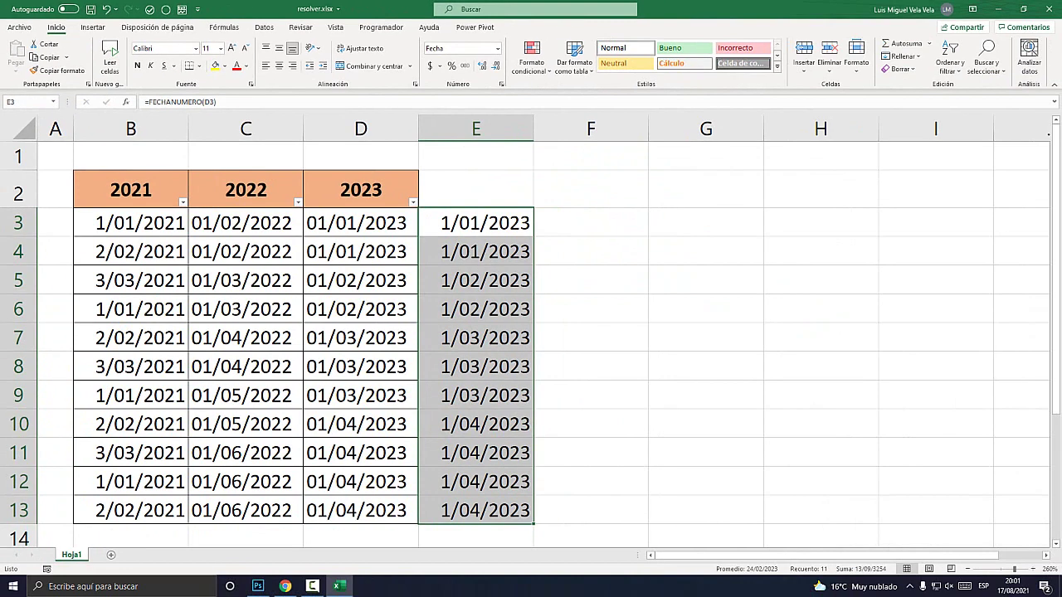
key(Up)
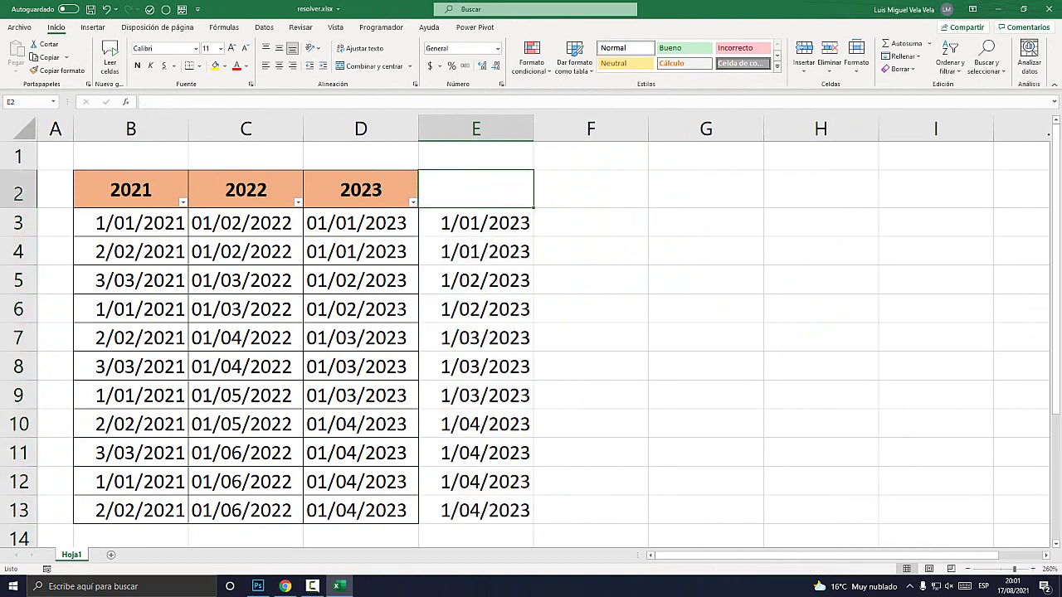
- Enter 2024 as the header in cell E2
text(2024)
key(Return)
key(Up)
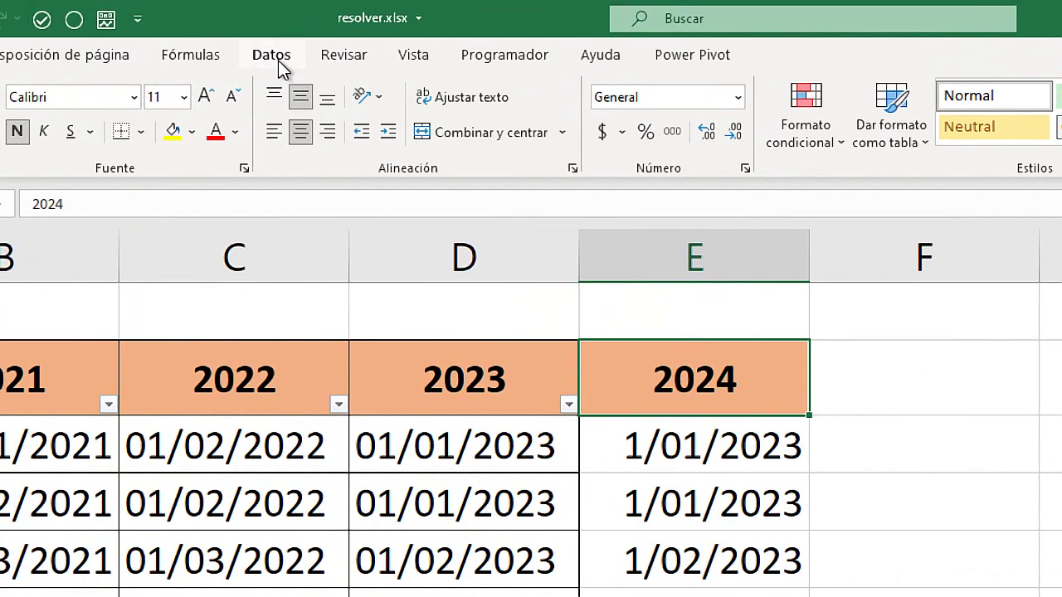
- Reapply Filtro to cover the 2024 column, check its date grouping, then start =fecha in F3
click(264, 29)
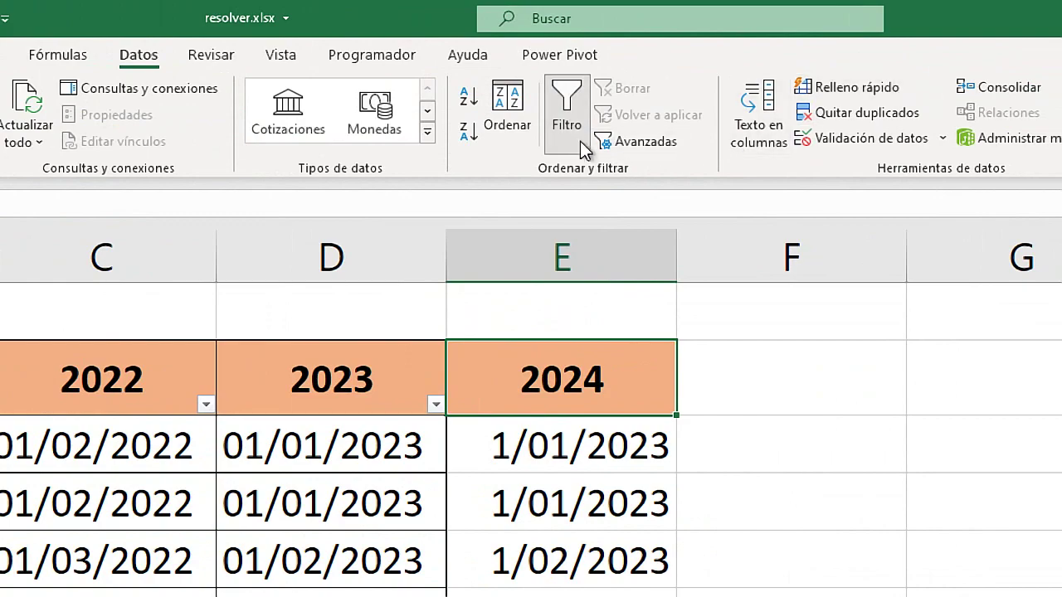
click(570, 129)
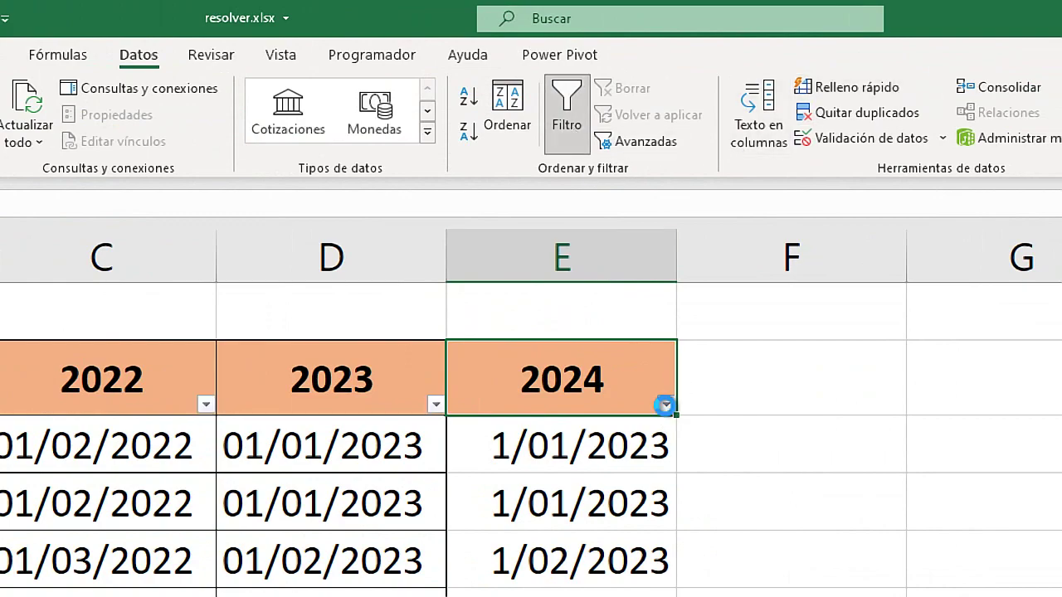
click(666, 404)
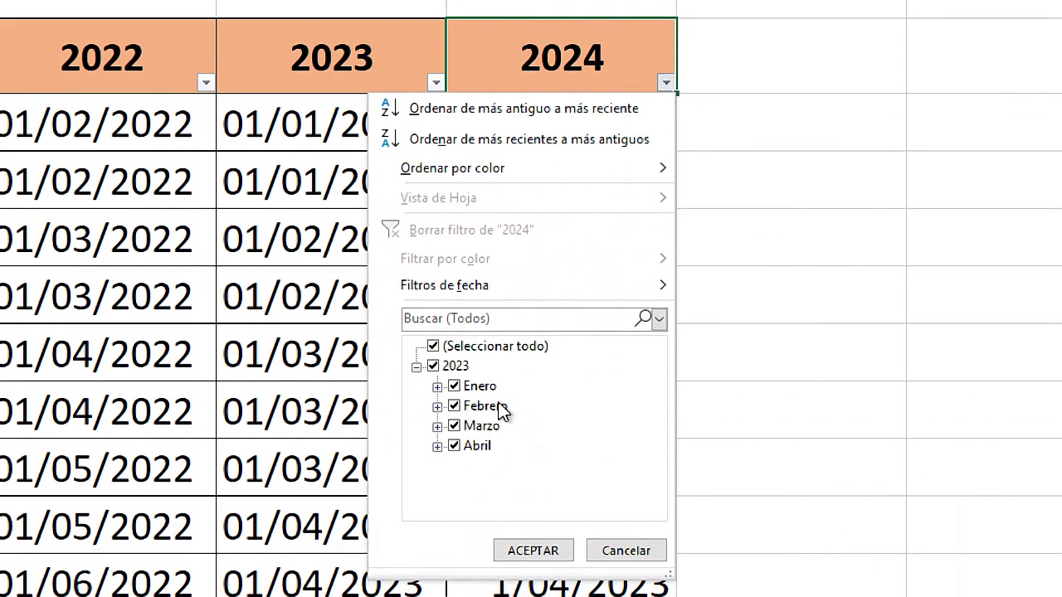
key(Escape)
click(591, 223)
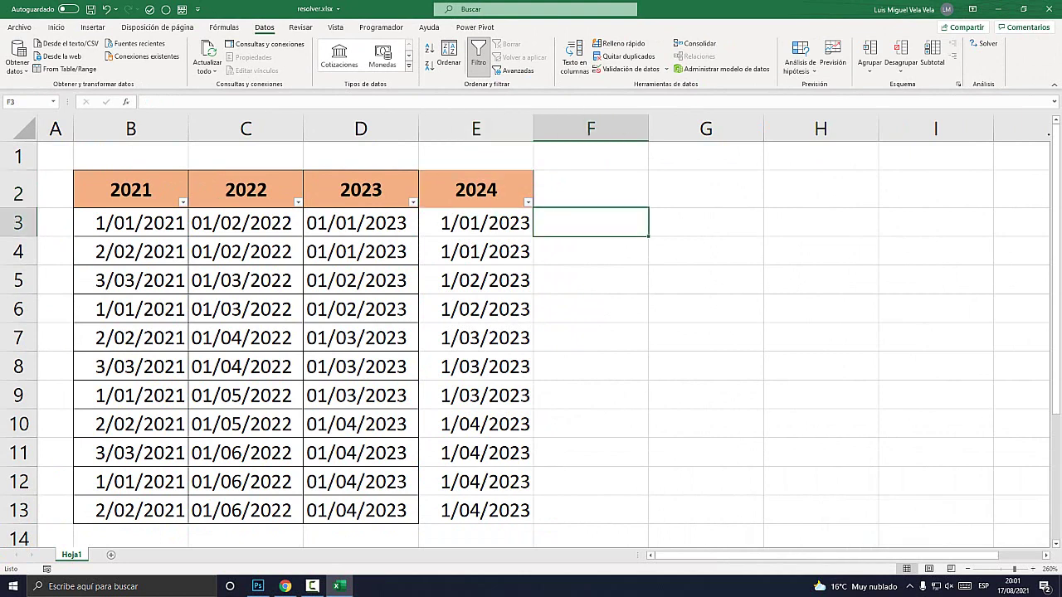
text(=fecha)
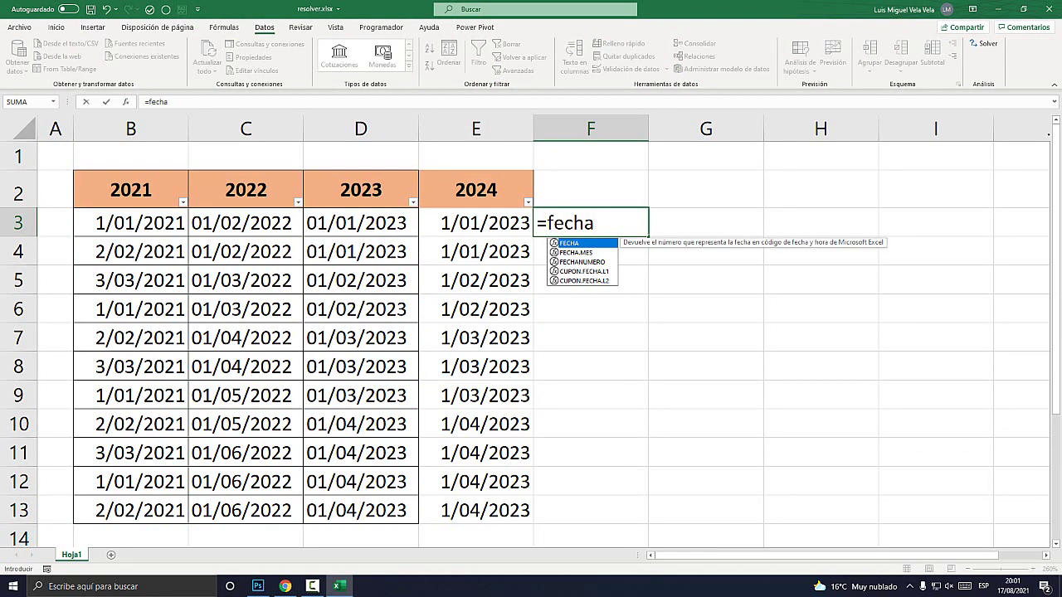
- Enter the formula =FECHANUMERO(D3) in cell F3
key(Down)
key(Escape)
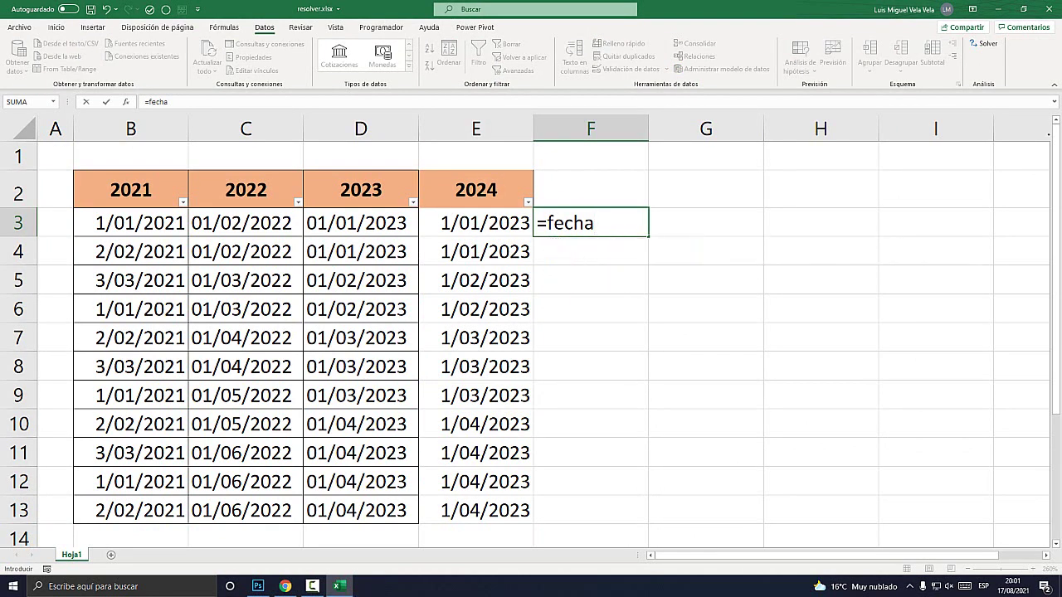
key(Down)
key(Down)
key(Tab)
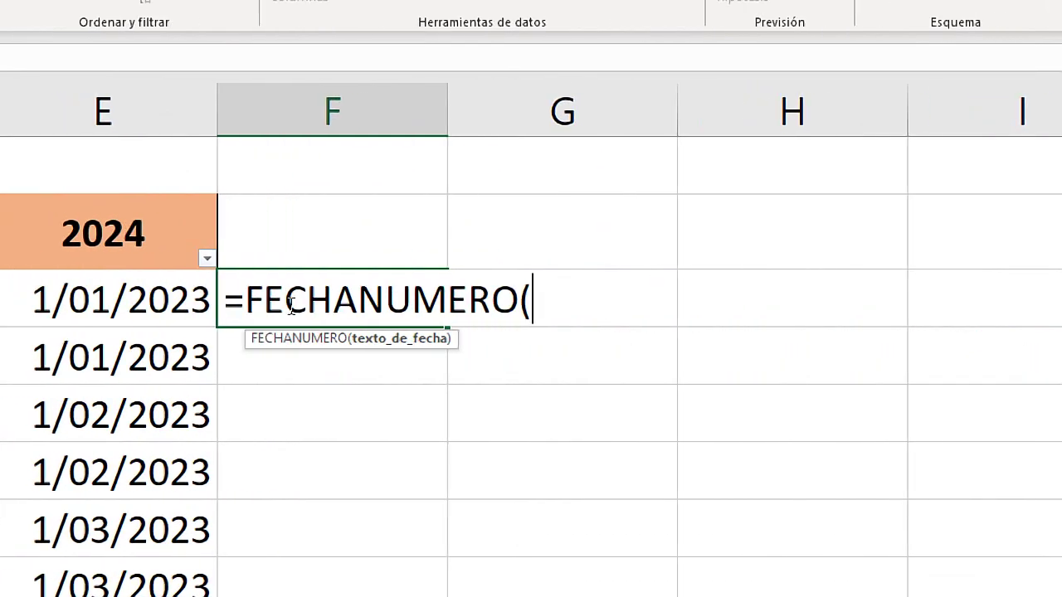
click(181, 309)
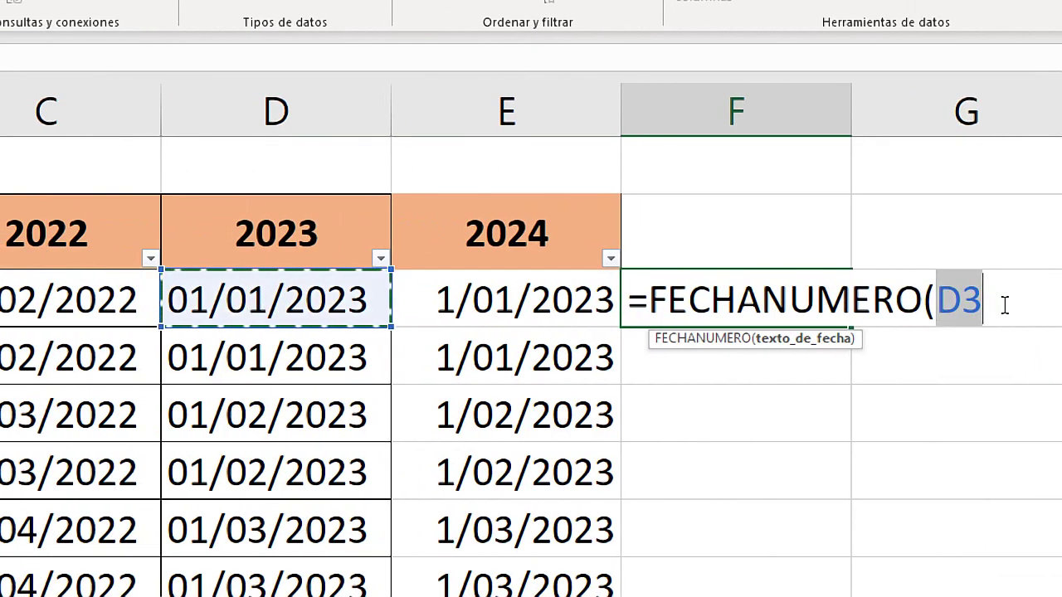
text())
key(Return)
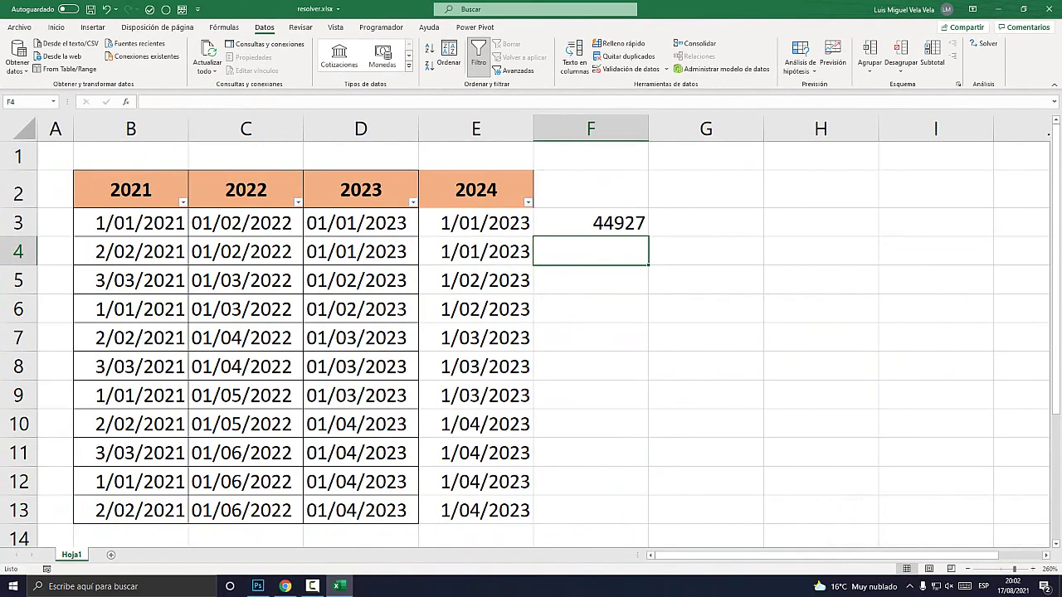
- Fill the F3 formula down to F13 and format the results as Fecha corta
click(321, 297)
double_click(416, 321)
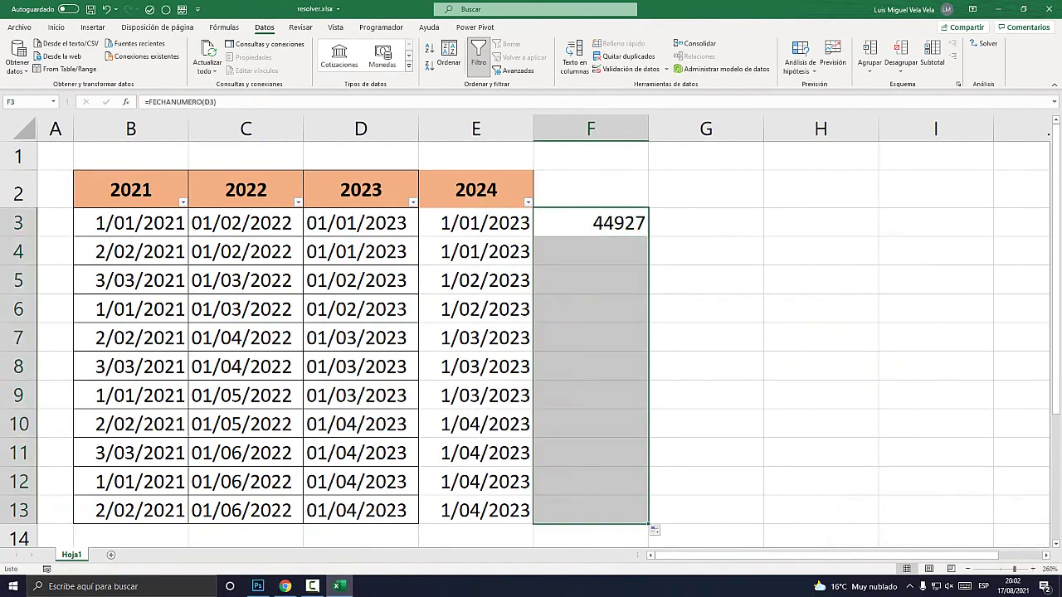
click(56, 26)
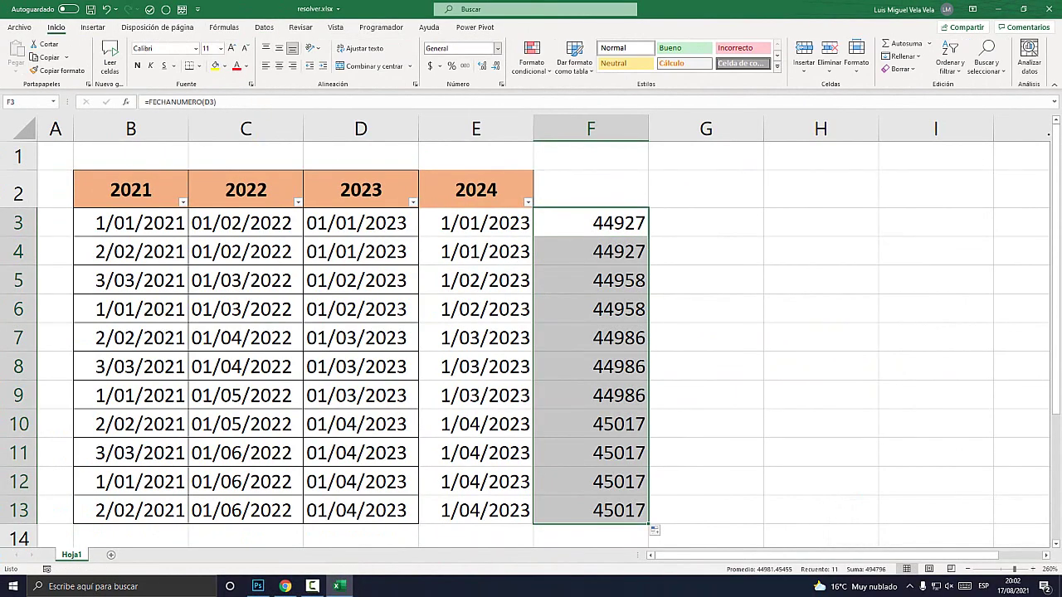
click(498, 48)
click(476, 175)
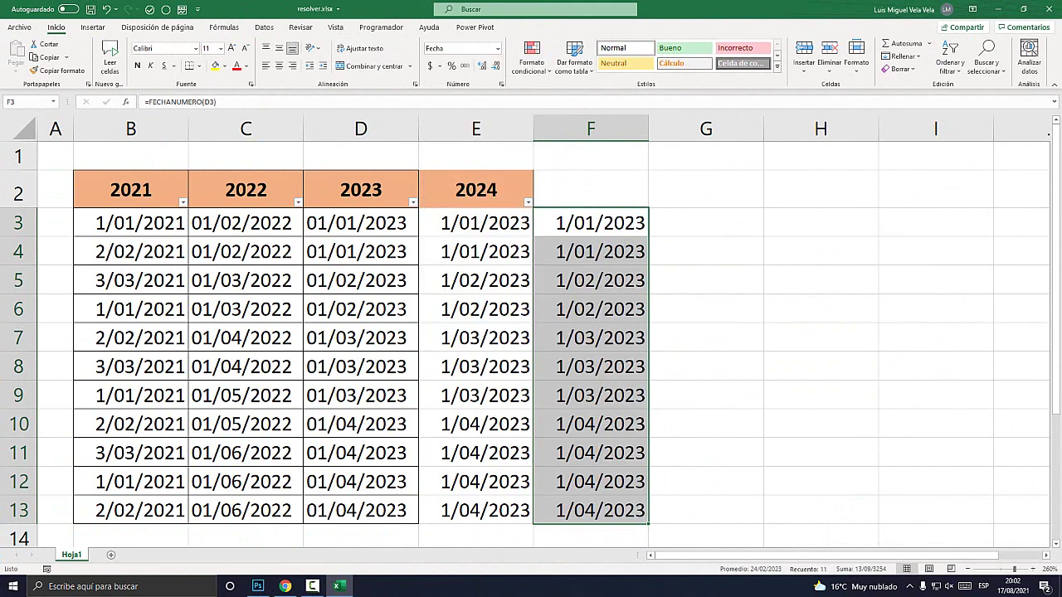
- Check F3's FECHANUMERO formula, then copy the converted dates F3:F13
click(590, 223)
double_click(617, 222)
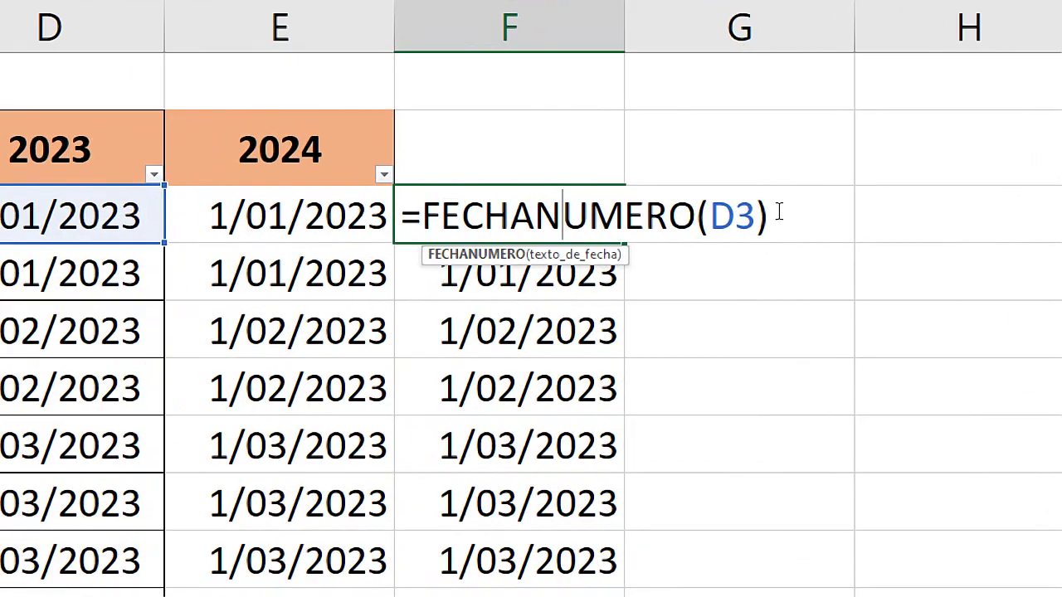
drag(780, 219, 406, 217)
drag(590, 222, 590, 510)
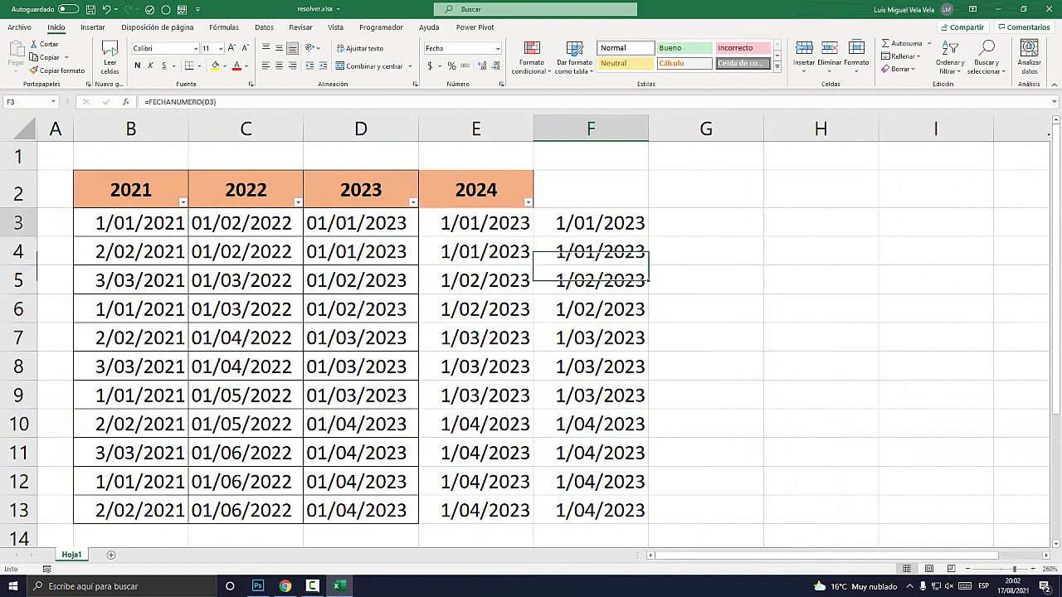
right_click(592, 340)
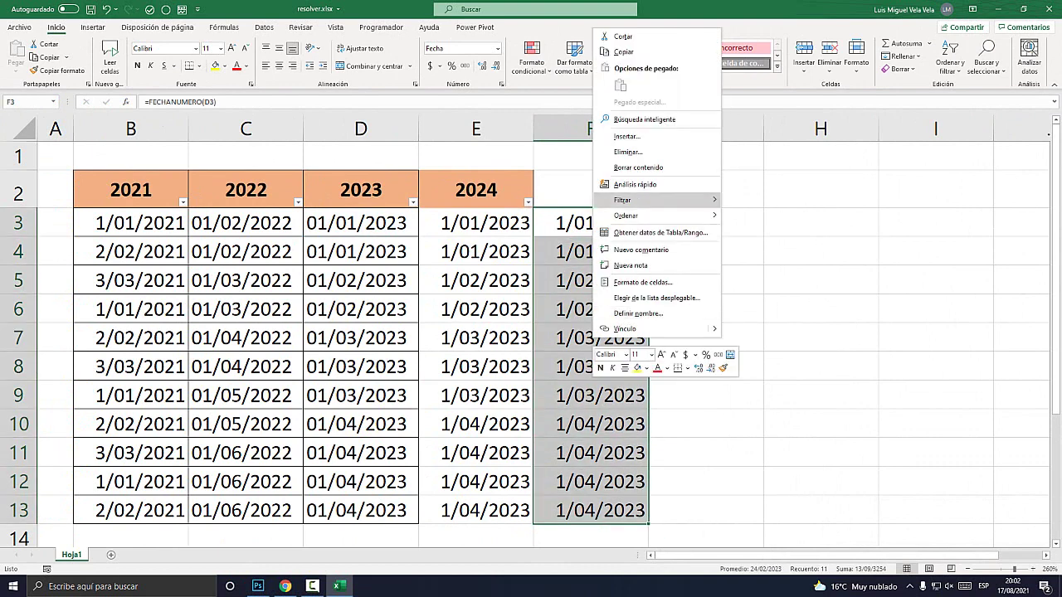
click(623, 52)
- Paste F's converted dates into G3 as values only
click(705, 222)
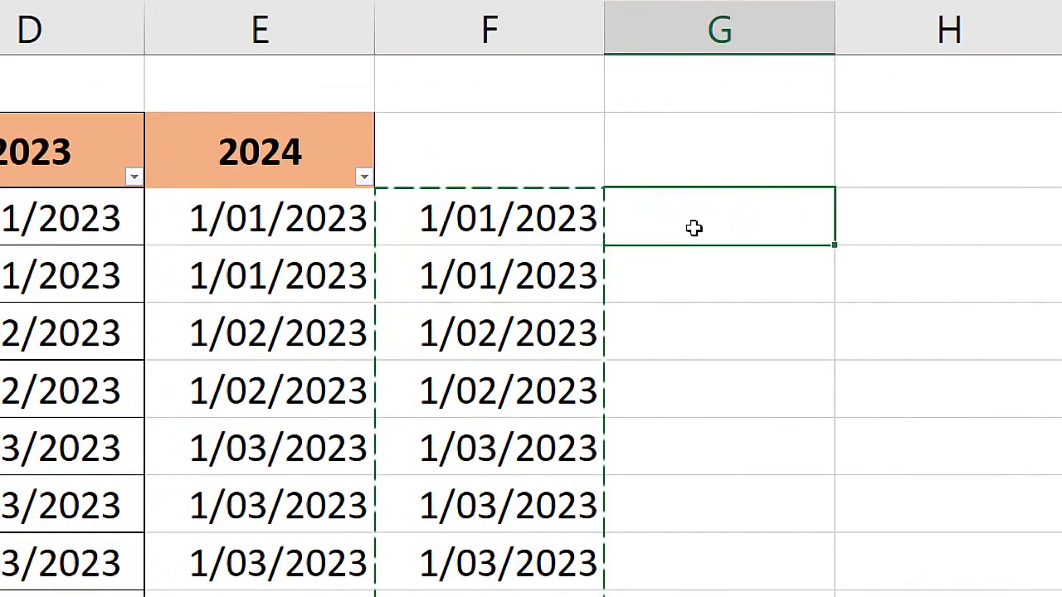
right_click(692, 226)
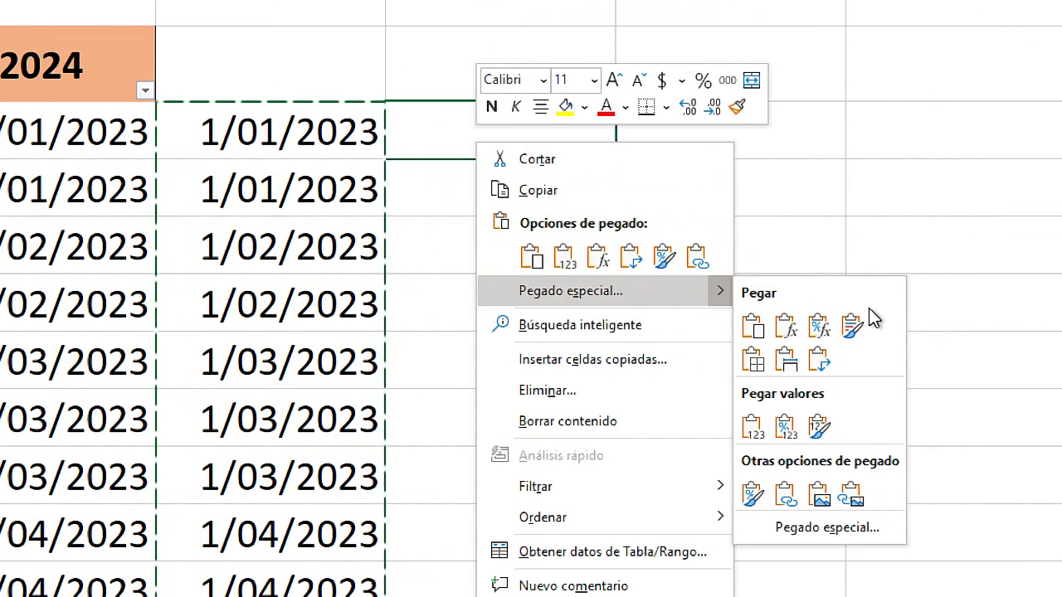
mouse_move(570, 293)
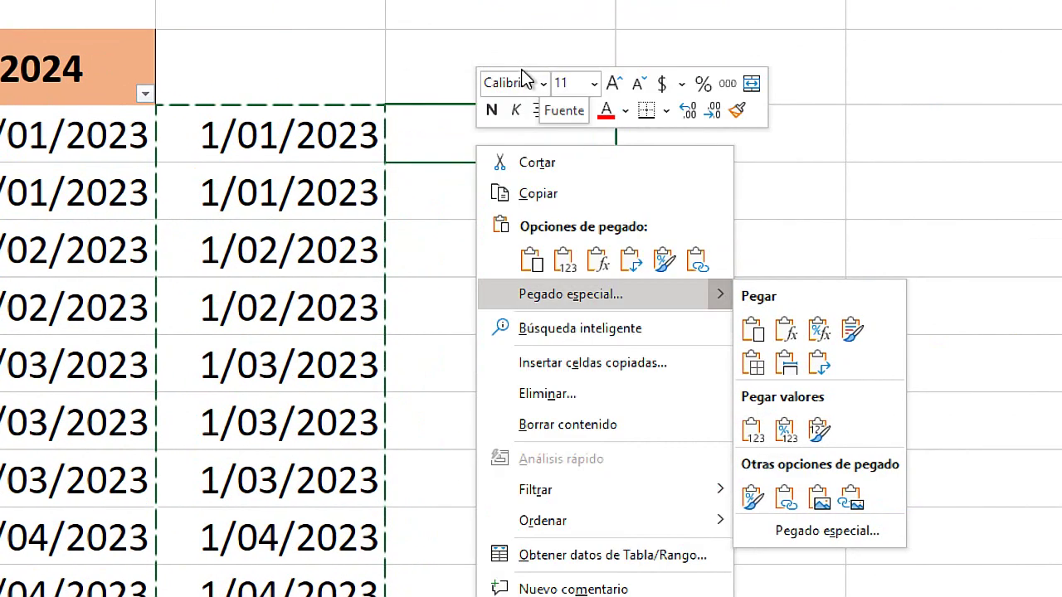
click(752, 428)
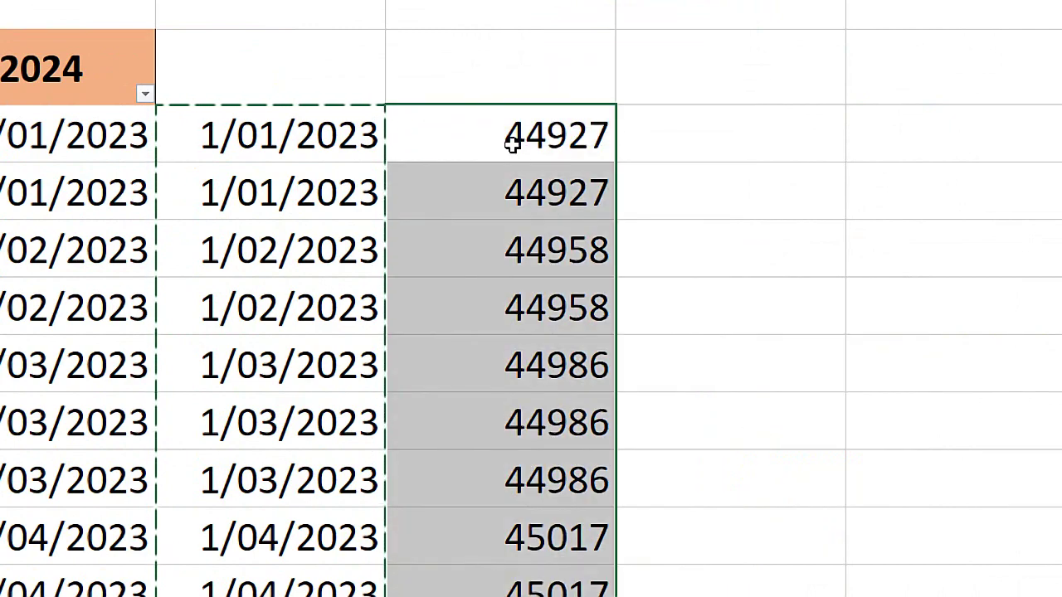
key(Escape)
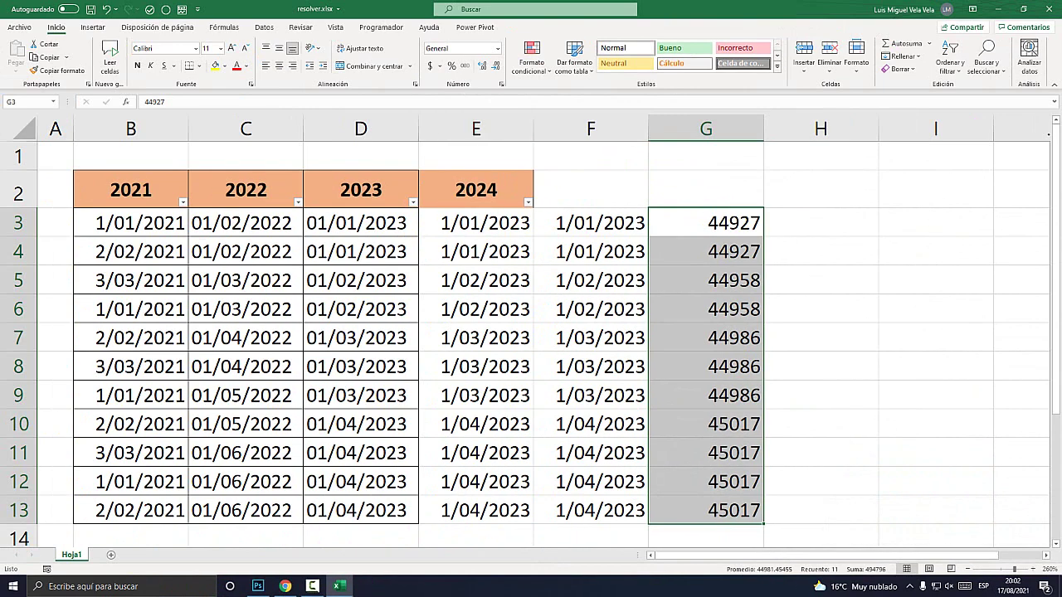
- Format G3:G13 as Fecha corta, copy them, and select the 2023 text dates in column D
click(498, 48)
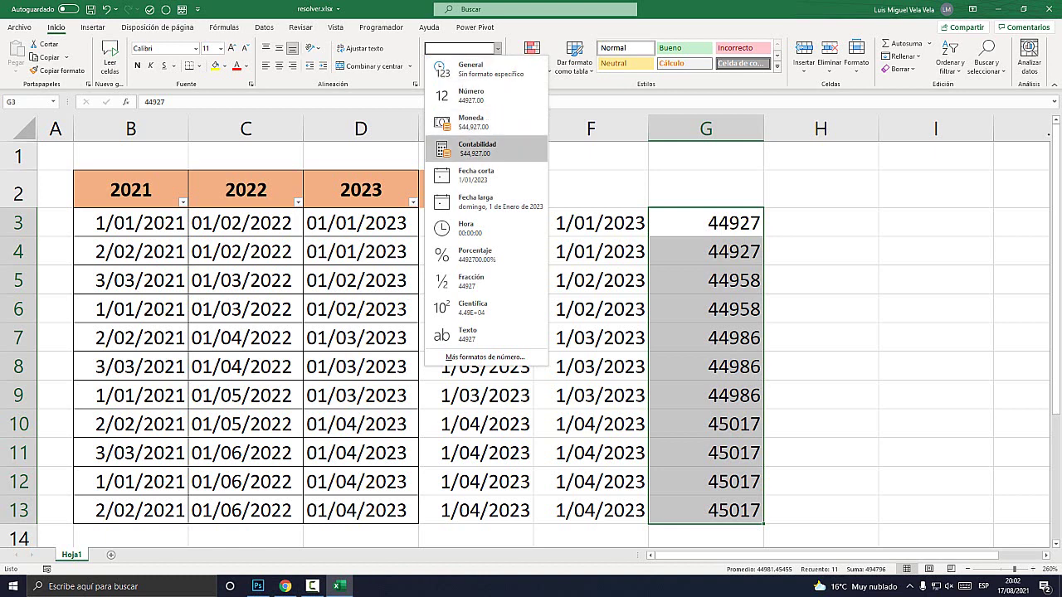
click(485, 175)
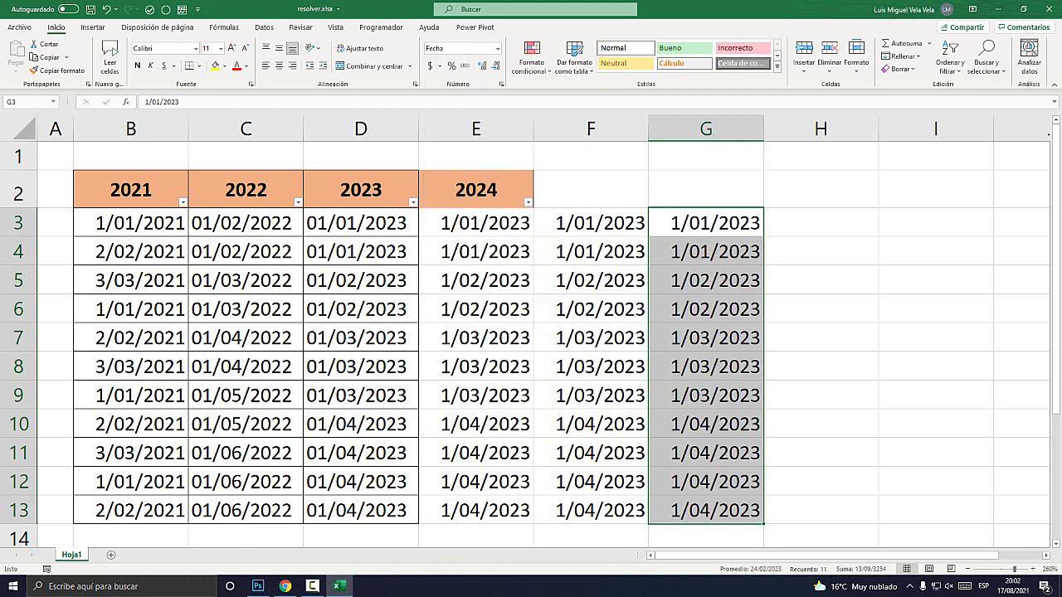
key(ctrl+v)
key(ctrl+c)
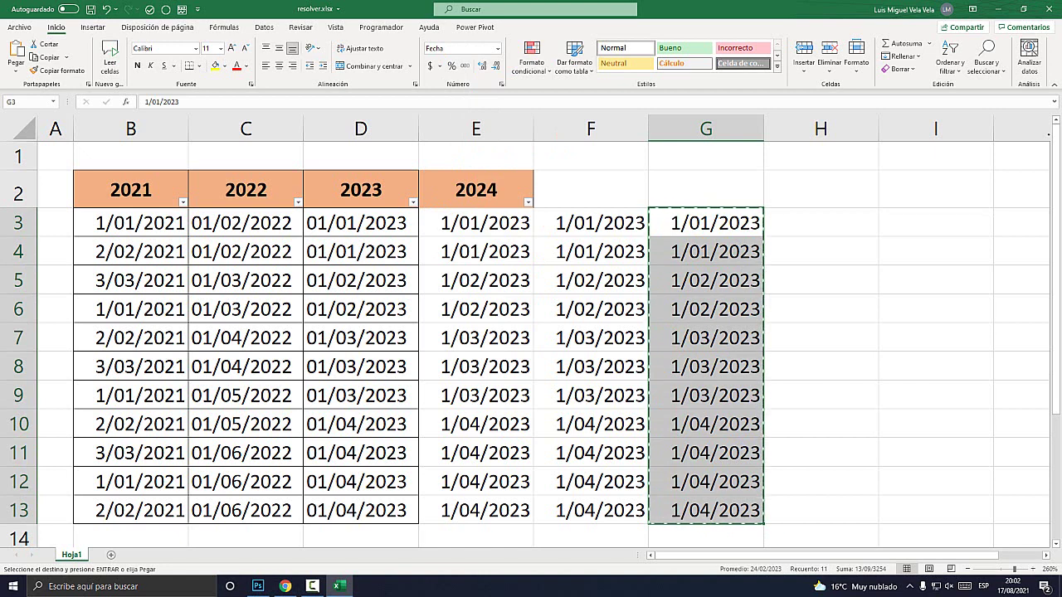
key(Escape)
drag(591, 222, 591, 423)
drag(361, 223, 361, 538)
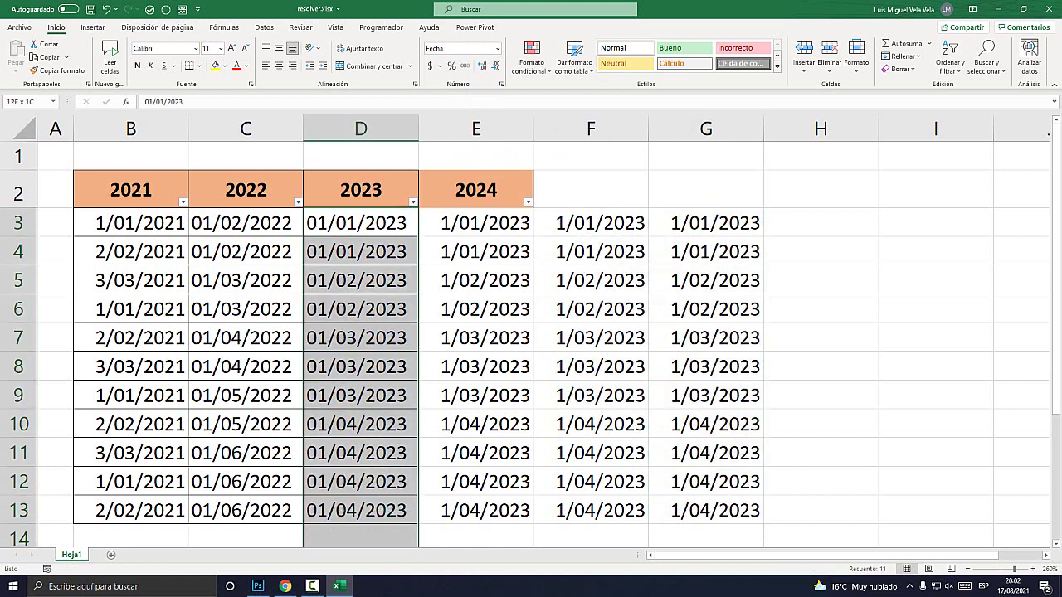
- Clear the text dates from the 2023 column D3:D13
key(Delete)
drag(361, 222, 361, 452)
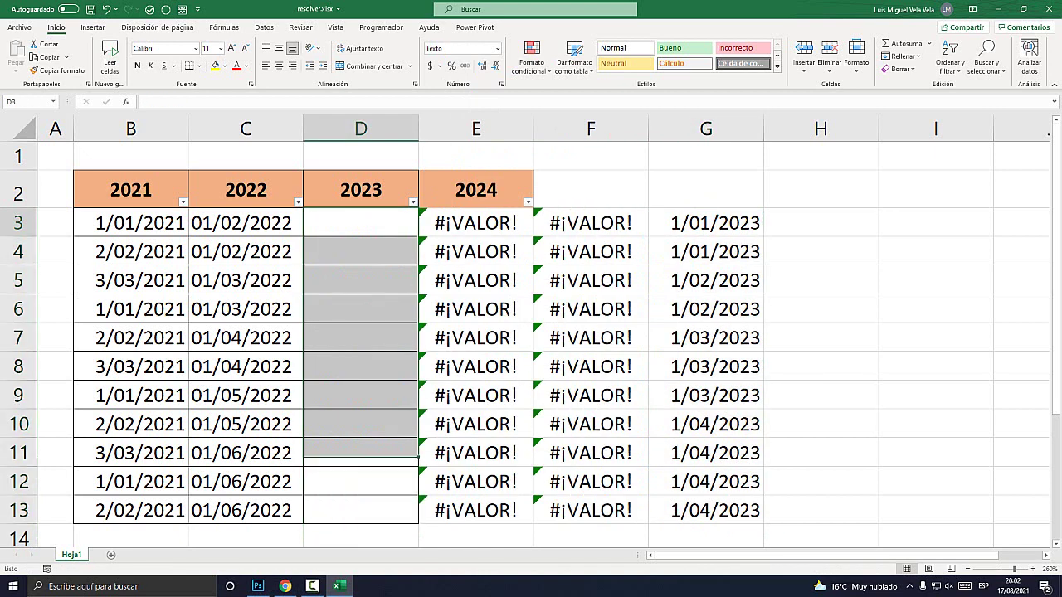
right_click(359, 217)
key(Escape)
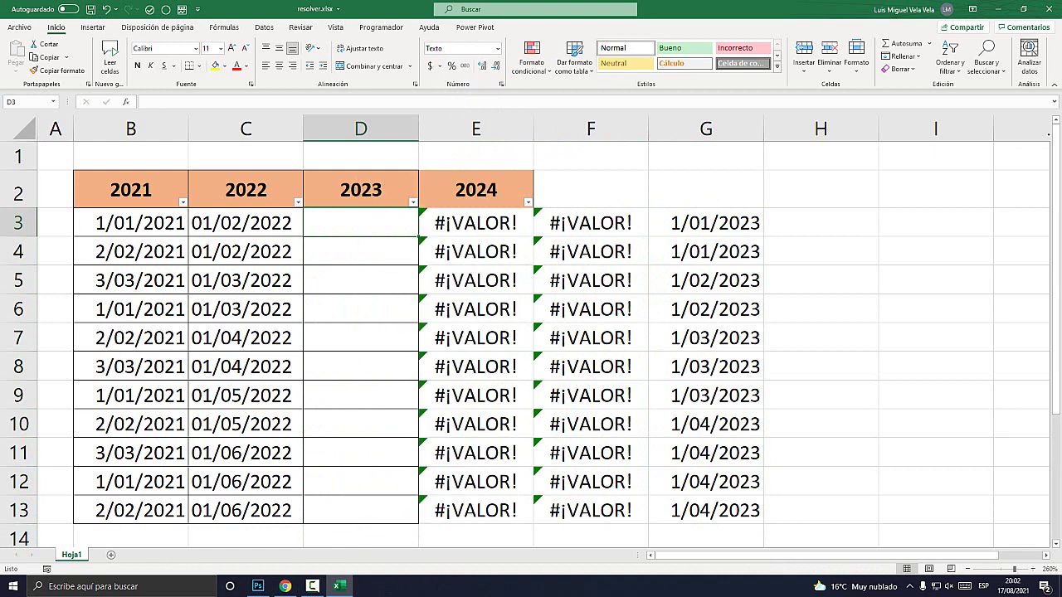
- Paste G3:G13's date values into D3 as values and format them as Fecha corta
drag(705, 222, 705, 510)
key(ctrl+c)
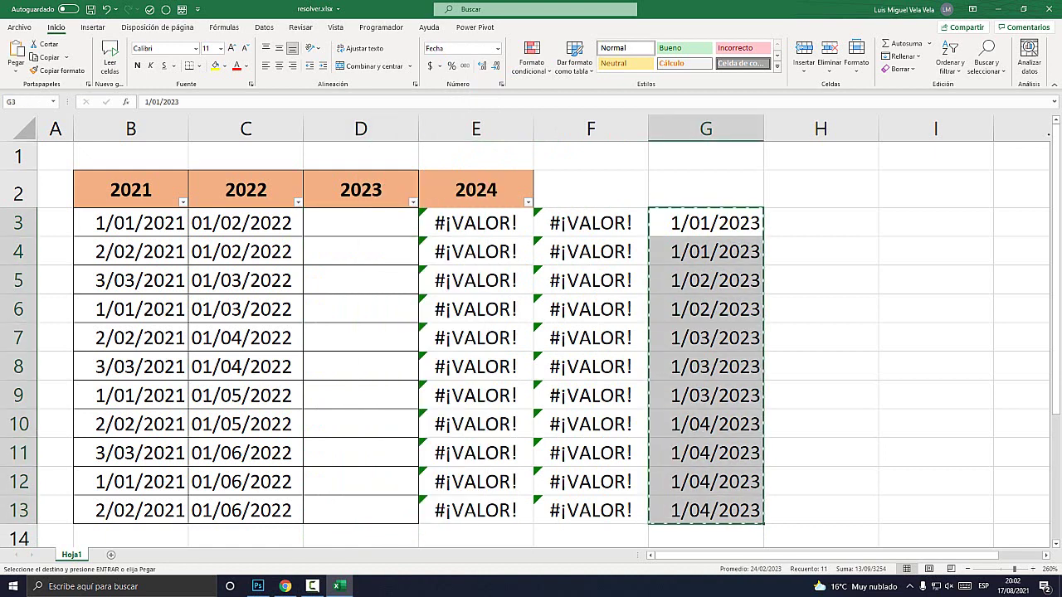
right_click(352, 224)
mouse_move(400, 300)
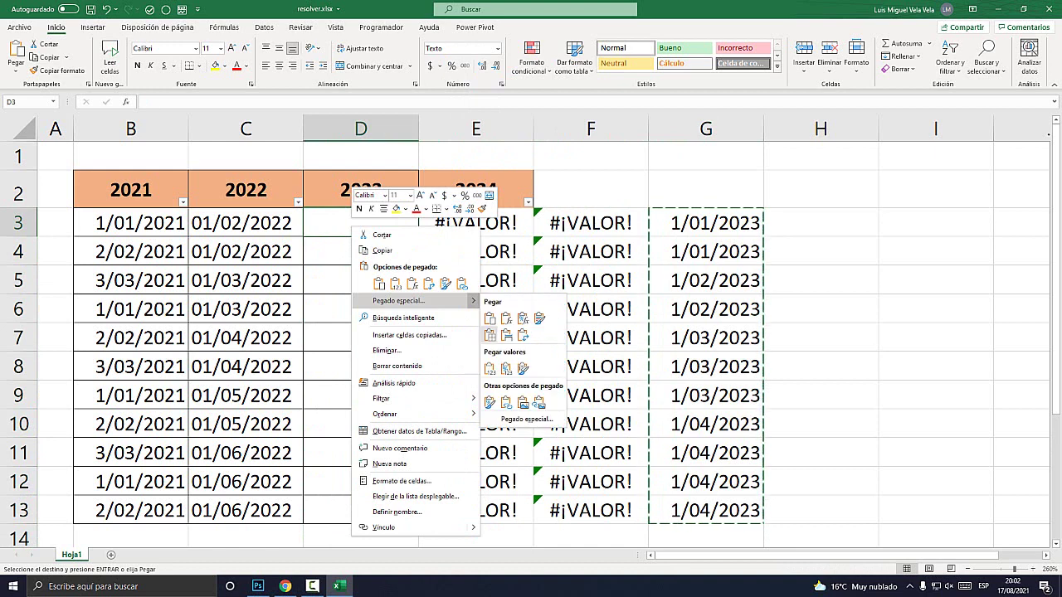
click(489, 368)
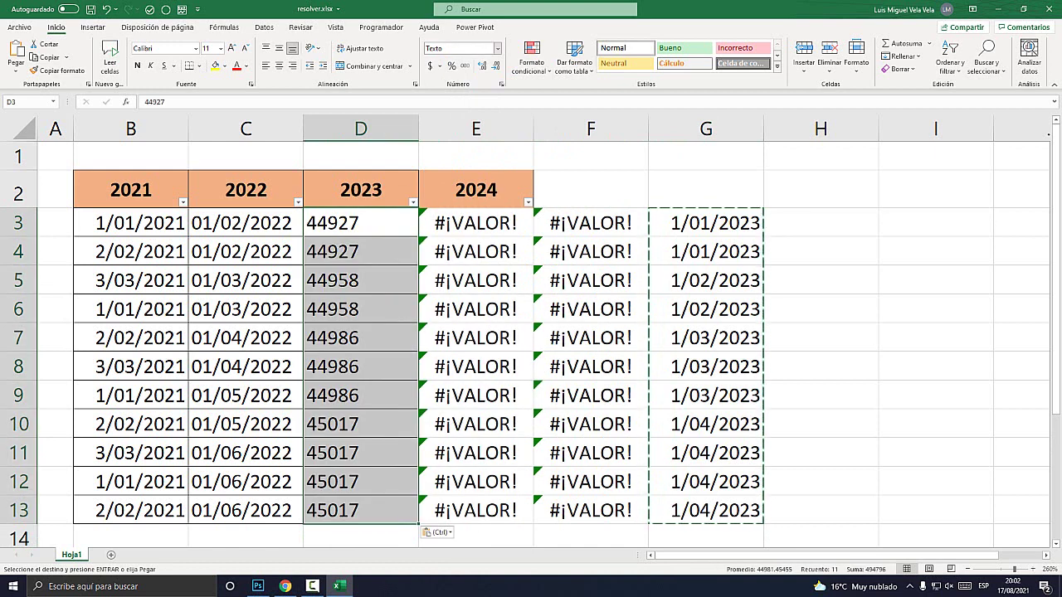
click(497, 48)
click(477, 174)
- Delete the helper columns E through G
click(475, 337)
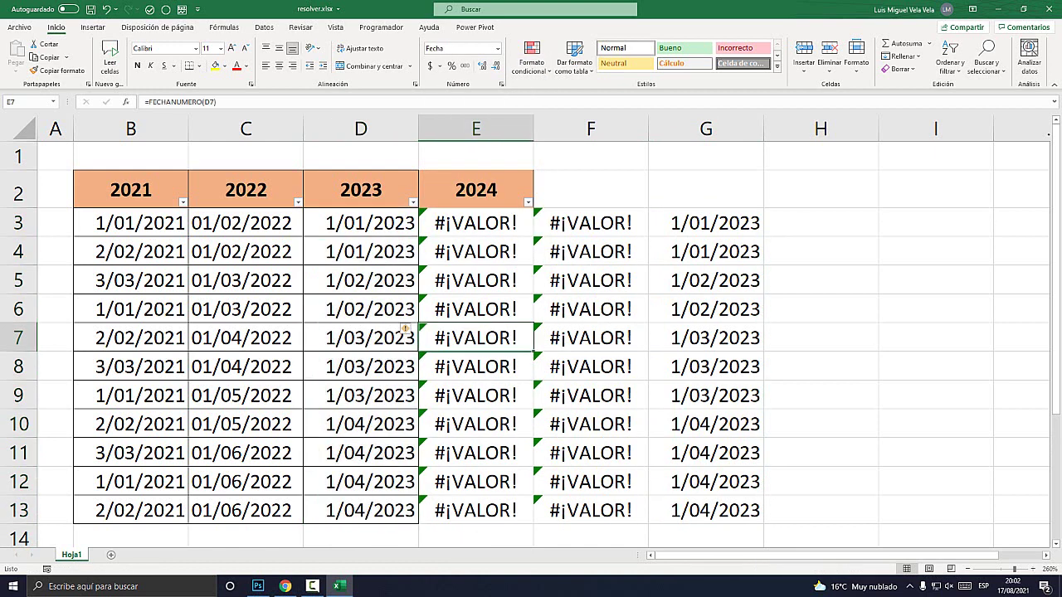
drag(475, 129, 706, 128)
right_click(742, 129)
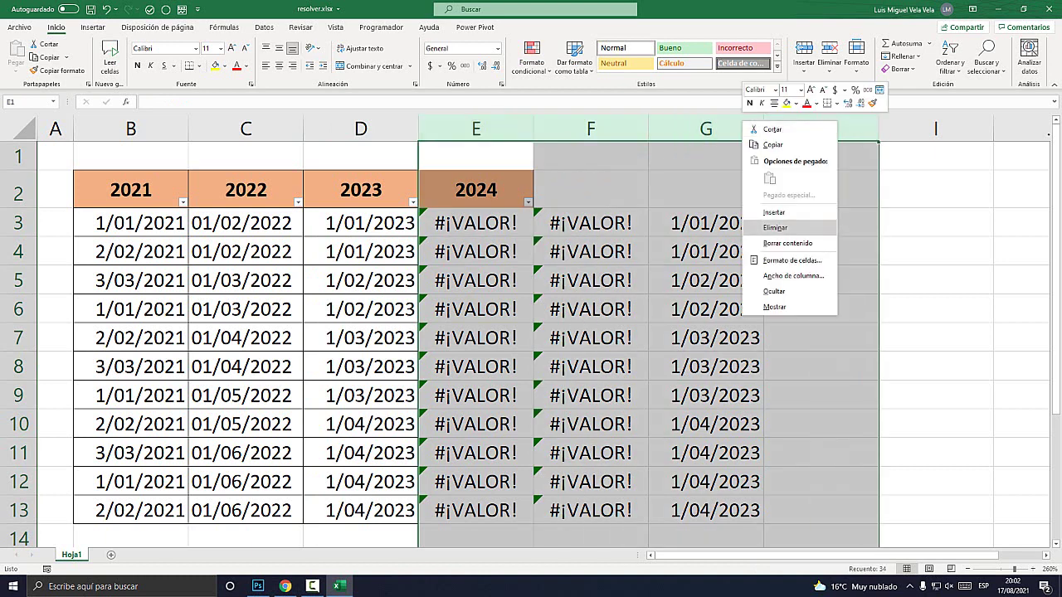
click(771, 221)
click(361, 308)
click(361, 190)
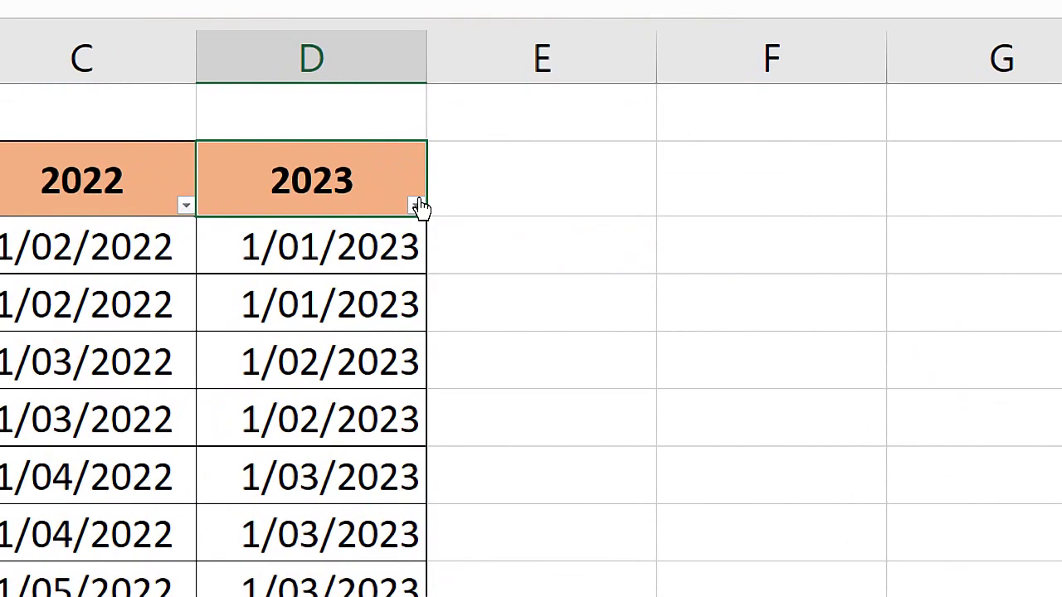
click(413, 202)
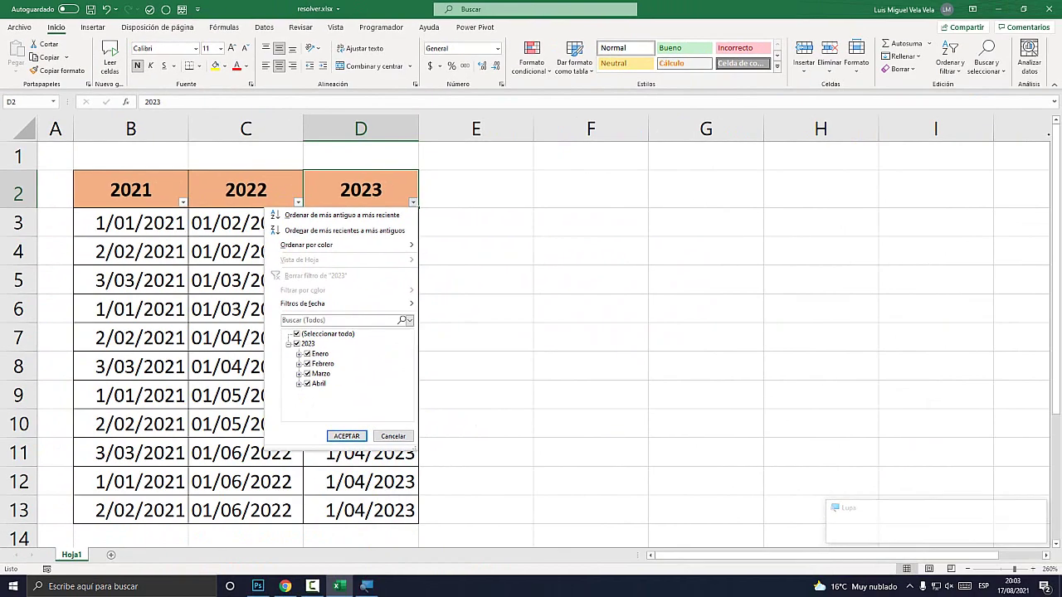
key(Escape)
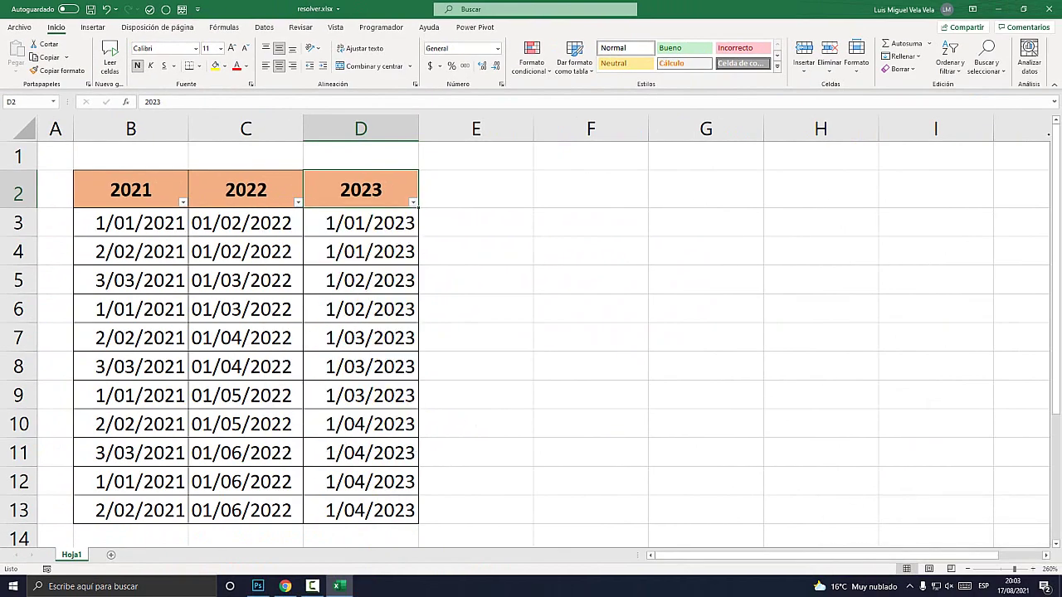